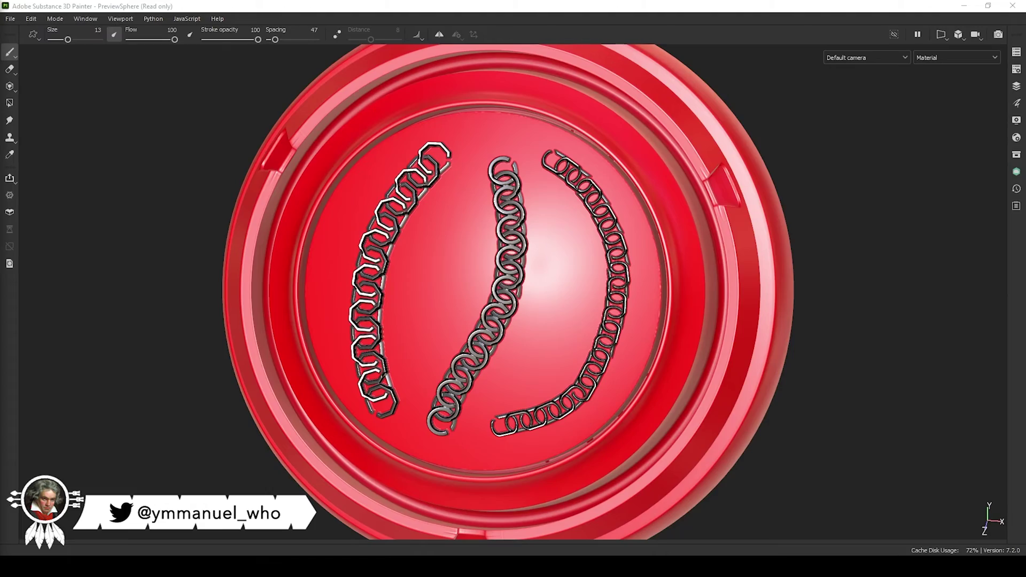
Orbit the viewport to see the three painted chains on the red sphere at an angle.
left_click_drag(211, 470, 394, 393, "alt")
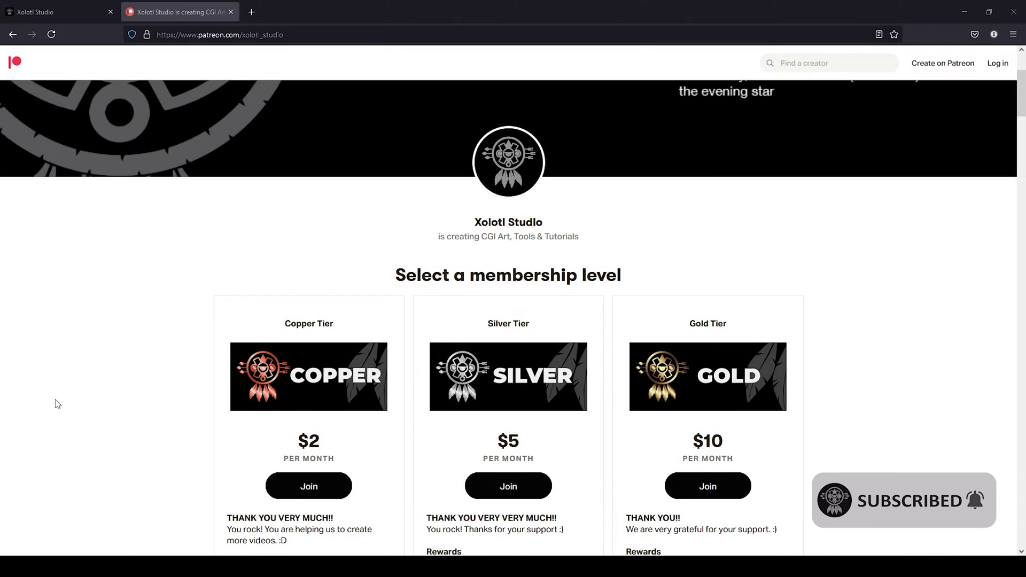
Scroll the Patreon membership tiers, then switch to the YouTube chains tutorial video.
scroll(99, 370, "down", 1)
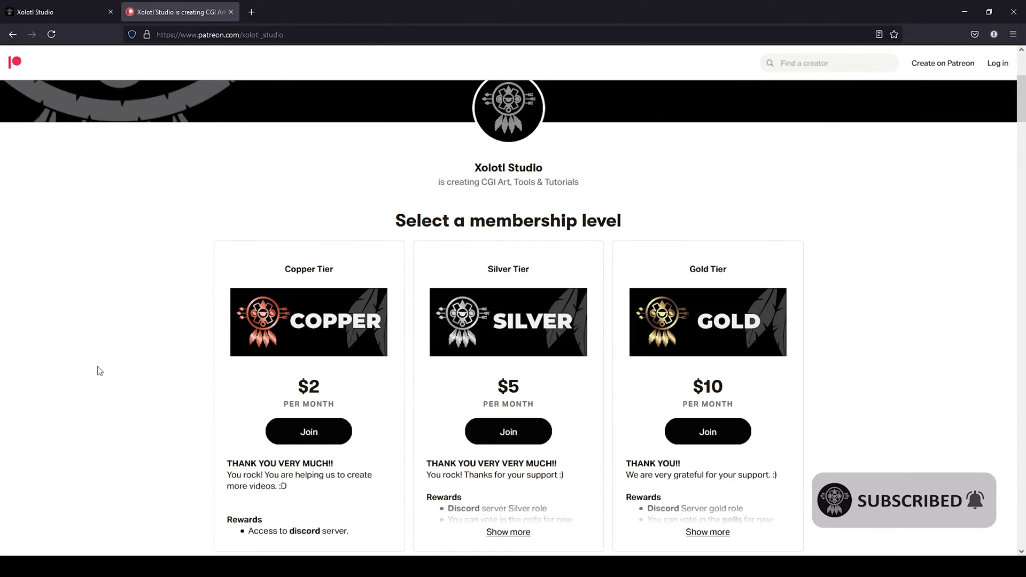
left_click(72, 13)
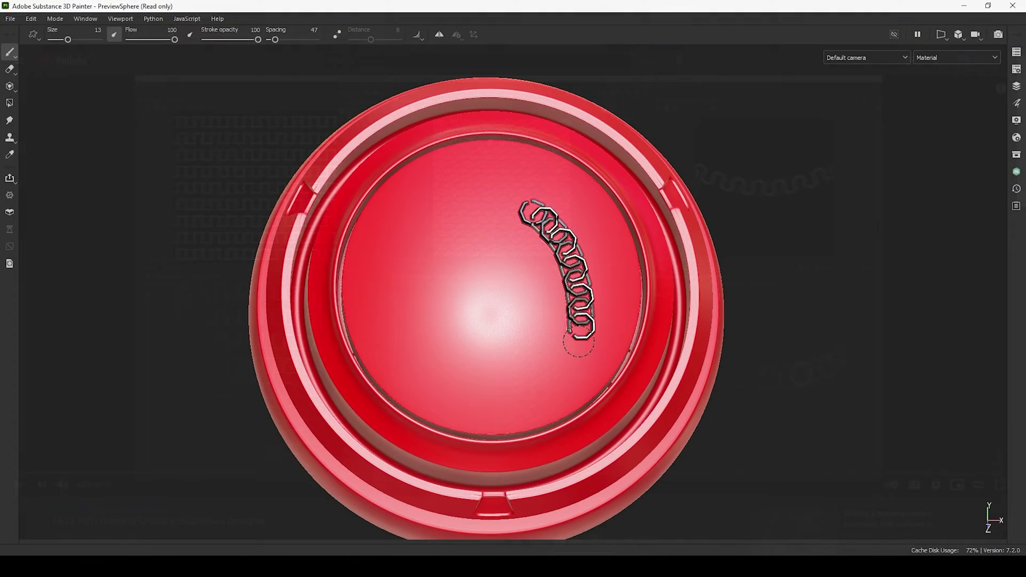
Paint DynaChain strokes on the sphere, raising the Shape parameter to 2, then 3, between strokes.
mouse_move(580, 348)
left_mouse_down()
mouse_move(557, 390)
mouse_move(444, 419)
left_mouse_up()
key("Tab")
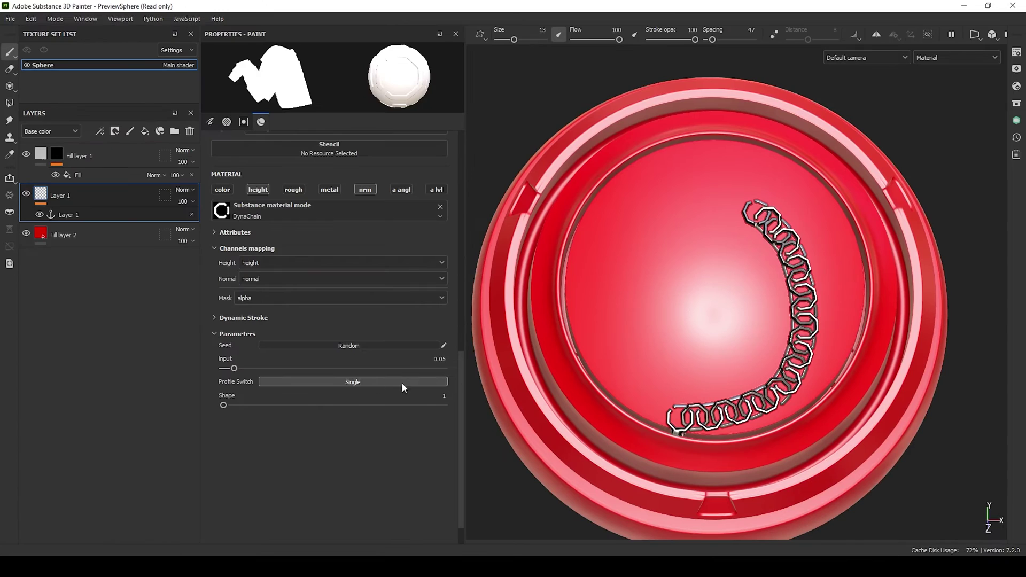
left_click_drag(228, 405, 235, 404)
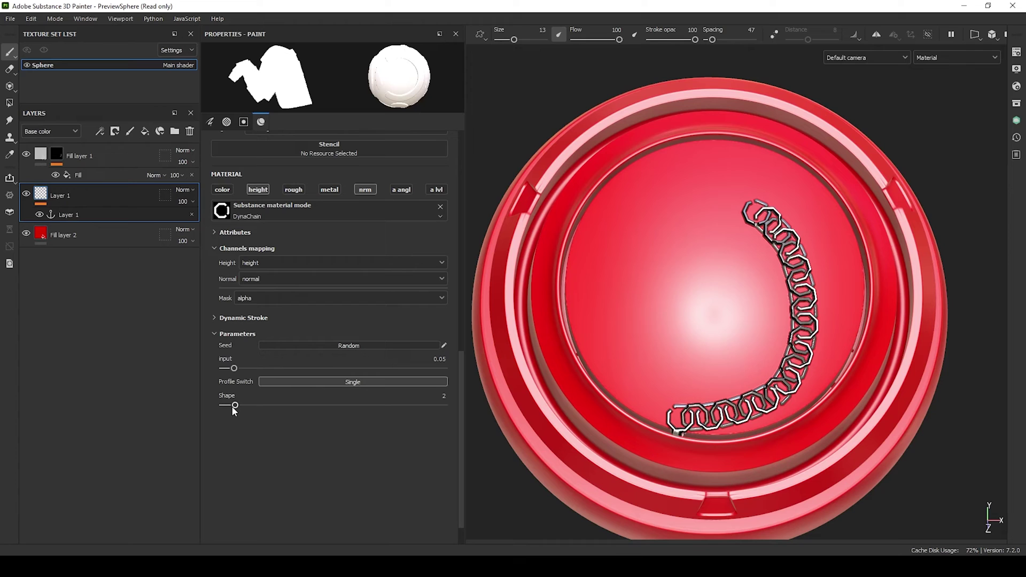
mouse_move(719, 177)
left_mouse_down()
mouse_move(643, 259)
mouse_move(609, 369)
left_mouse_up()
left_click_drag(235, 405, 246, 405)
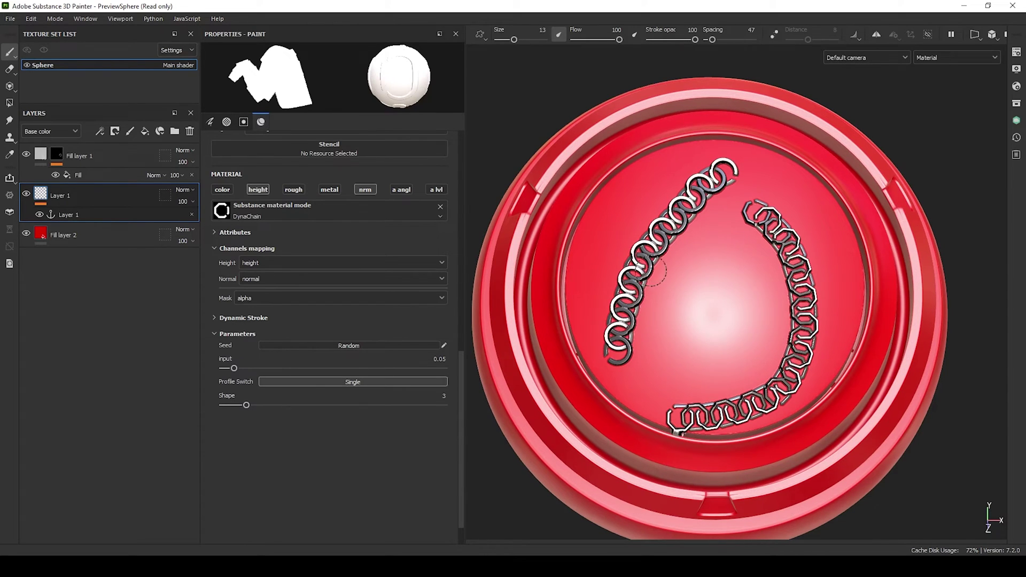
left_click_drag(700, 240, 657, 352)
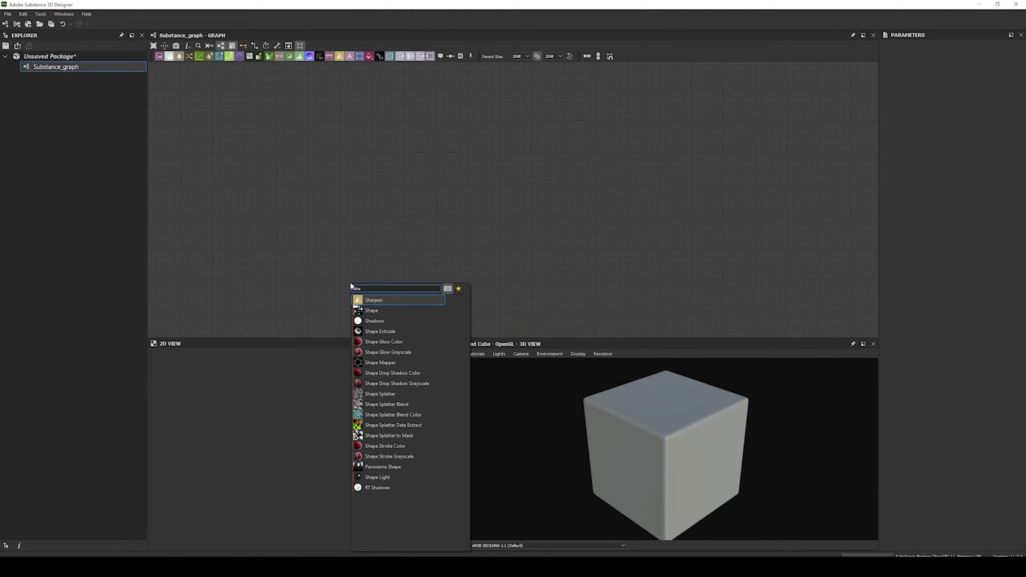
Add a Shape node to the graph and set its pattern to Paraboloid.
key("Down")
key("Return")
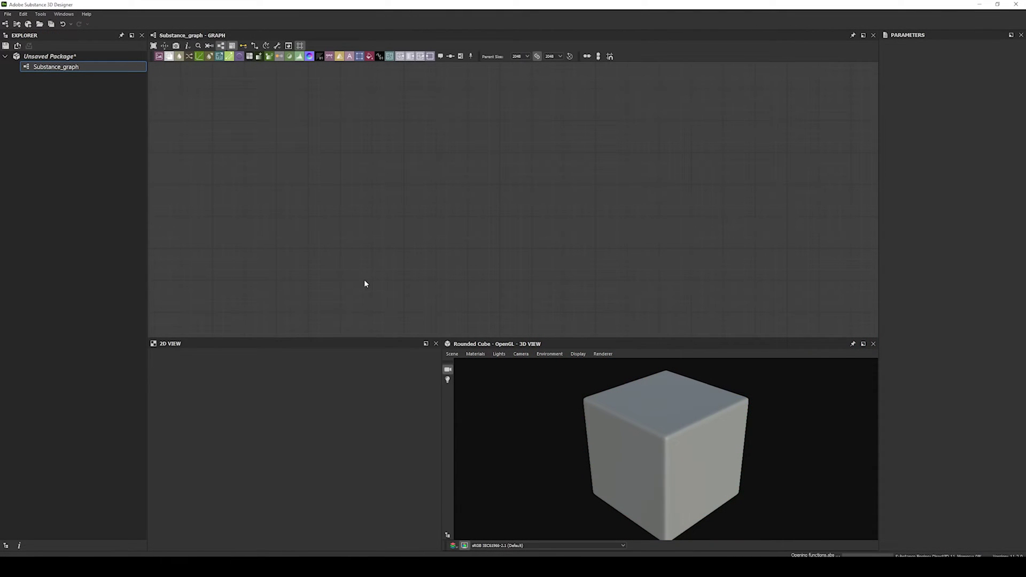
left_click_drag(364, 284, 351, 200)
left_click(350, 199)
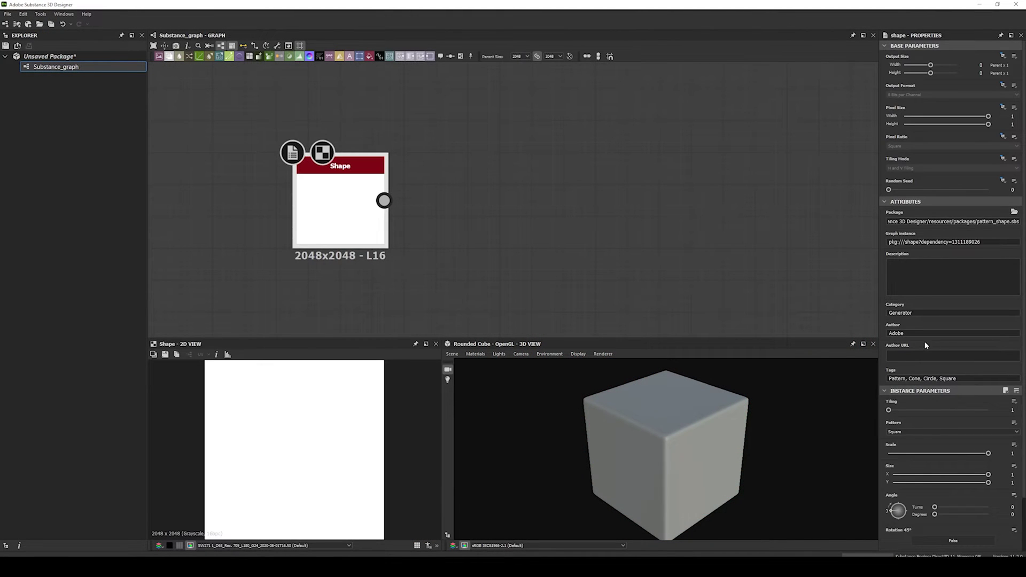
left_click(904, 431)
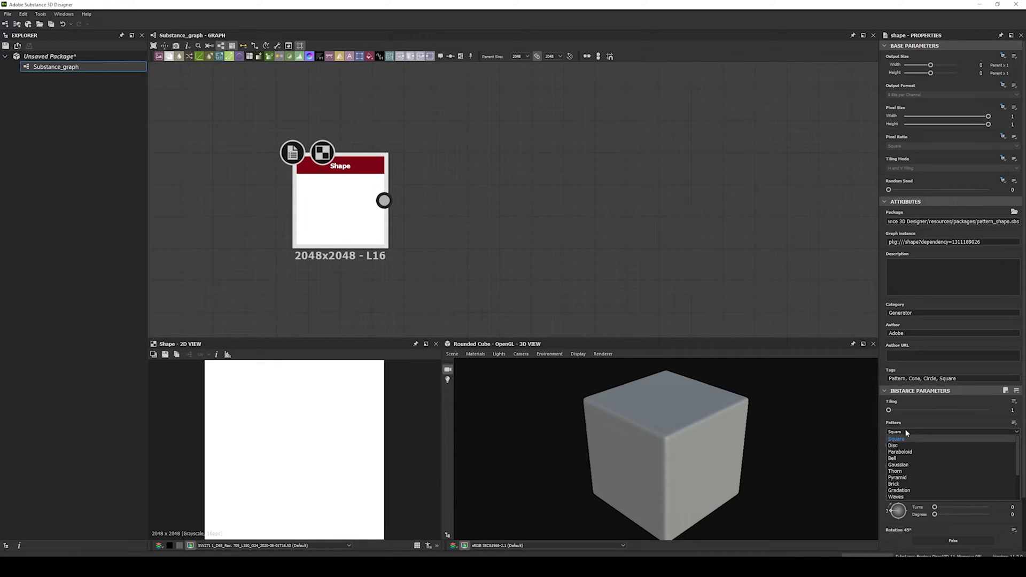
left_click(903, 448)
left_click(488, 209)
Feed the Shape into a new Curve node bent into an arch to form a ring.
key("space")
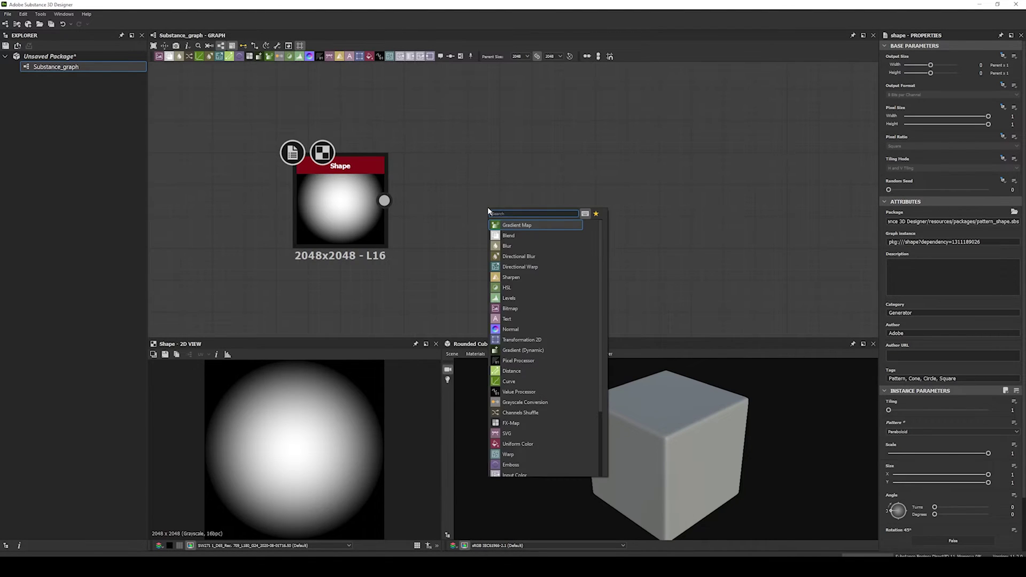
type("curv")
key("Return")
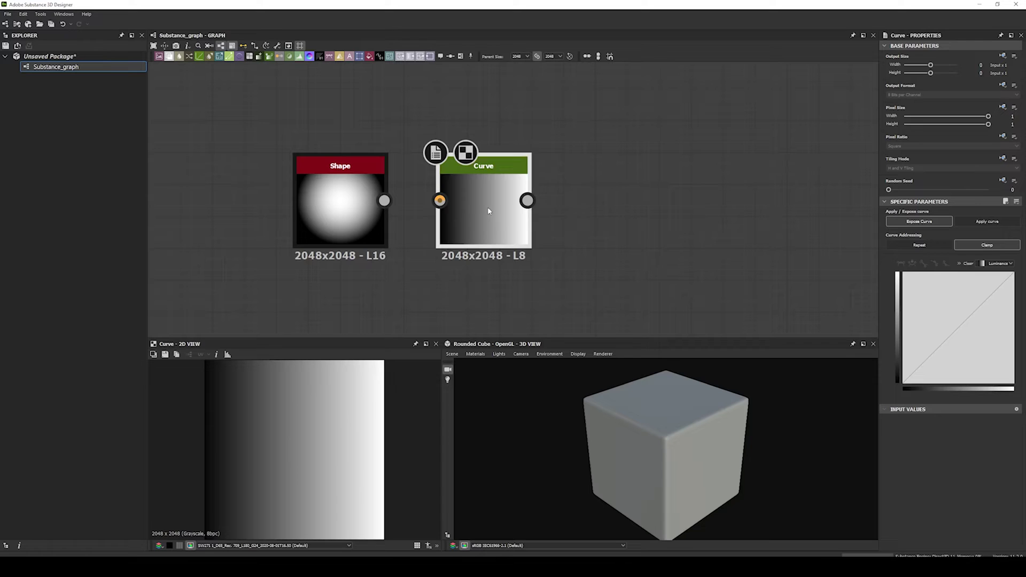
left_click_drag(385, 201, 438, 204)
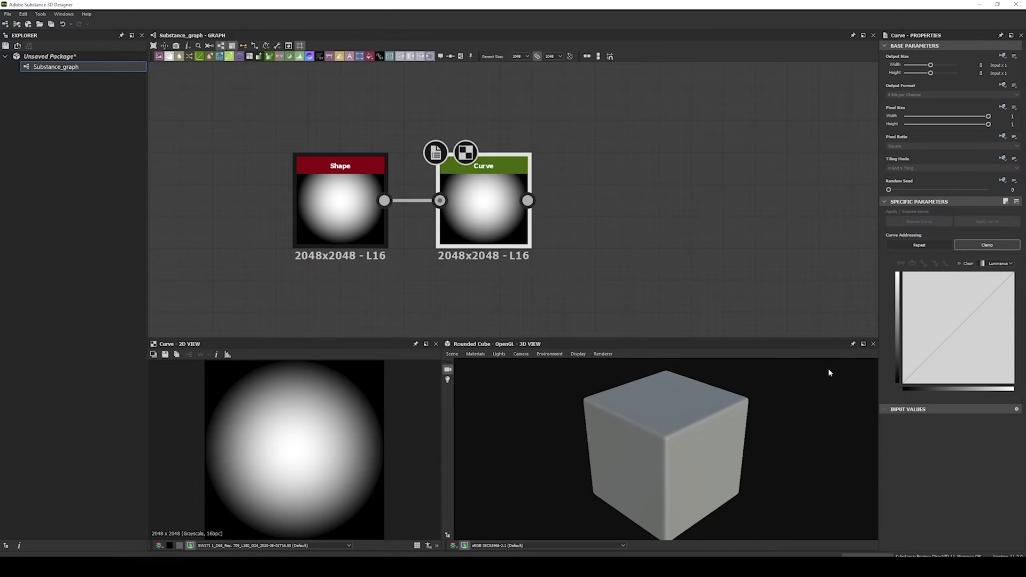
left_click_drag(954, 335, 939, 281)
left_click_drag(1015, 275, 976, 383)
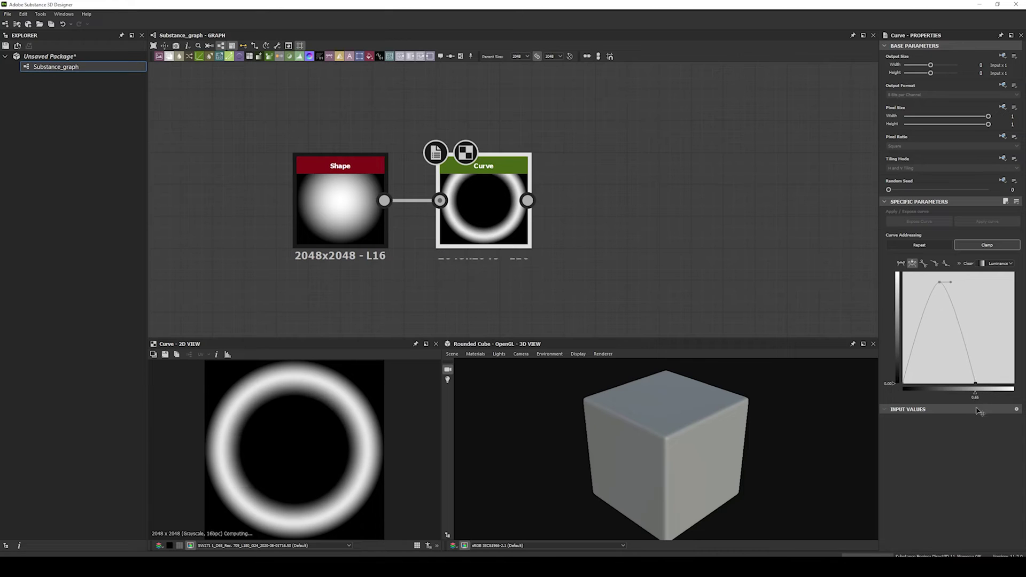
left_click_drag(939, 281, 956, 282)
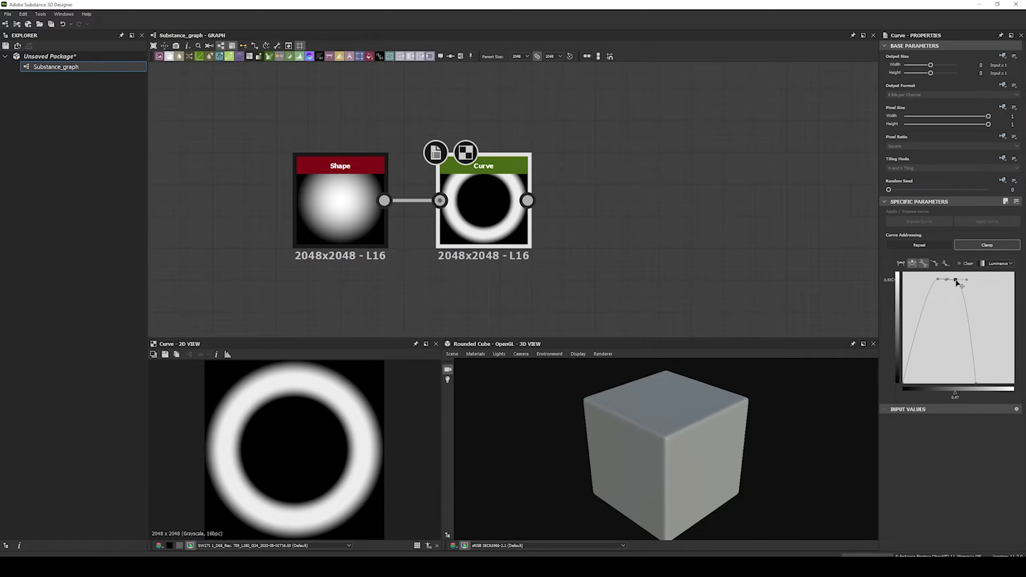
Add a Levels node after Curve and tighten its black and white points for a crisp ring.
key("space")
type("lev")
key("Return")
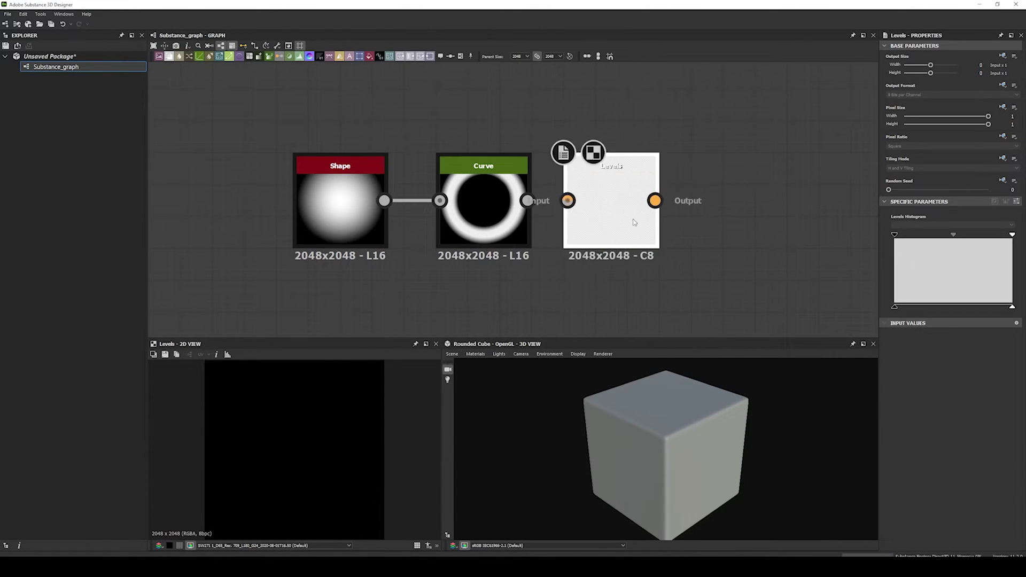
left_click_drag(527, 200, 599, 200)
left_click_drag(687, 201, 646, 222)
left_click_drag(1012, 234, 974, 237)
left_click_drag(904, 237, 914, 235)
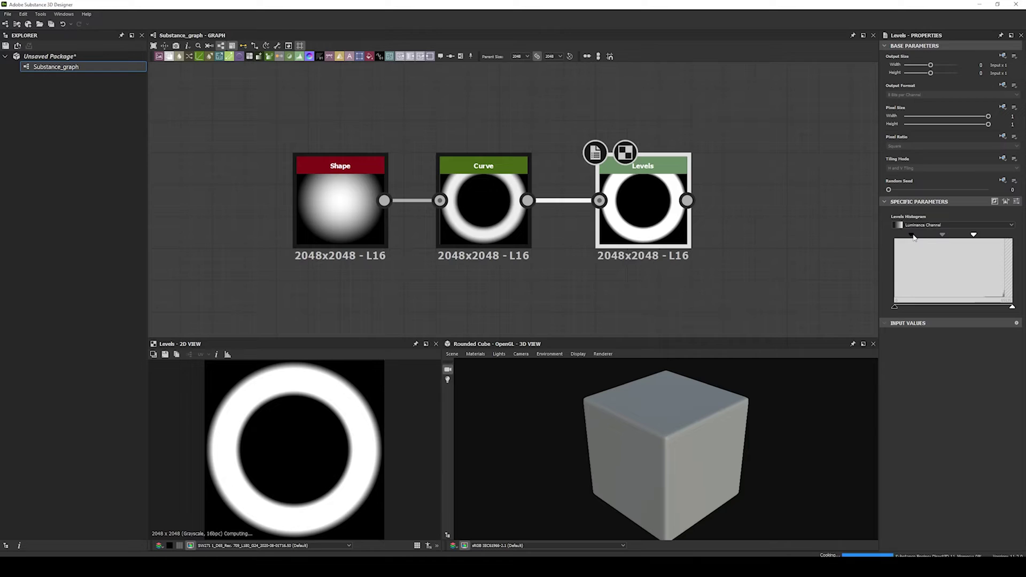
middle_click_drag(554, 265, 397, 253)
scroll(597, 230, "down", 2)
Add a Multiply Blend node with the Levels output plugged into its Background.
middle_click_drag(598, 229, 548, 254)
key("space")
type("blend")
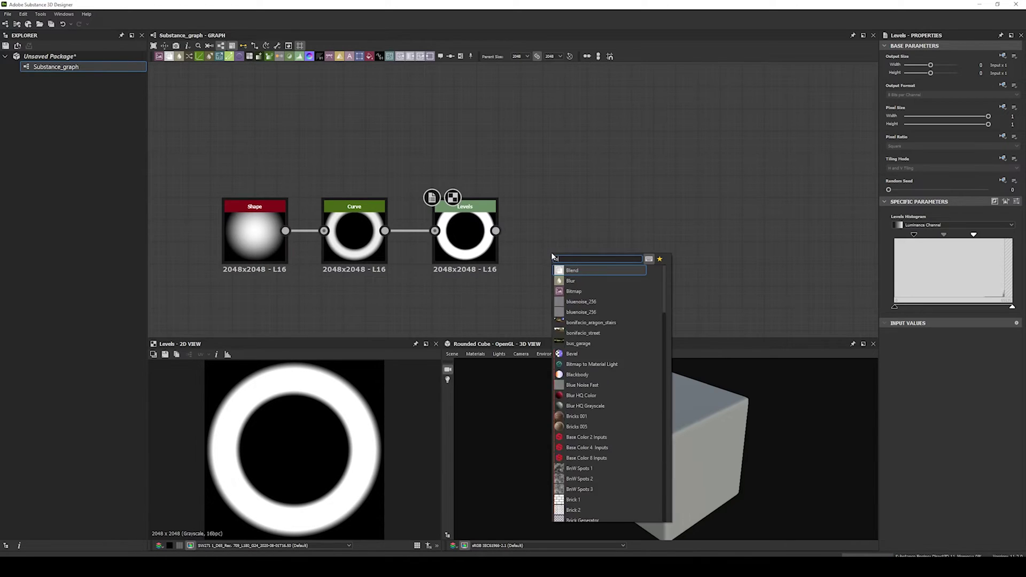
key("Return")
left_click_drag(552, 252, 584, 234)
left_click(912, 241)
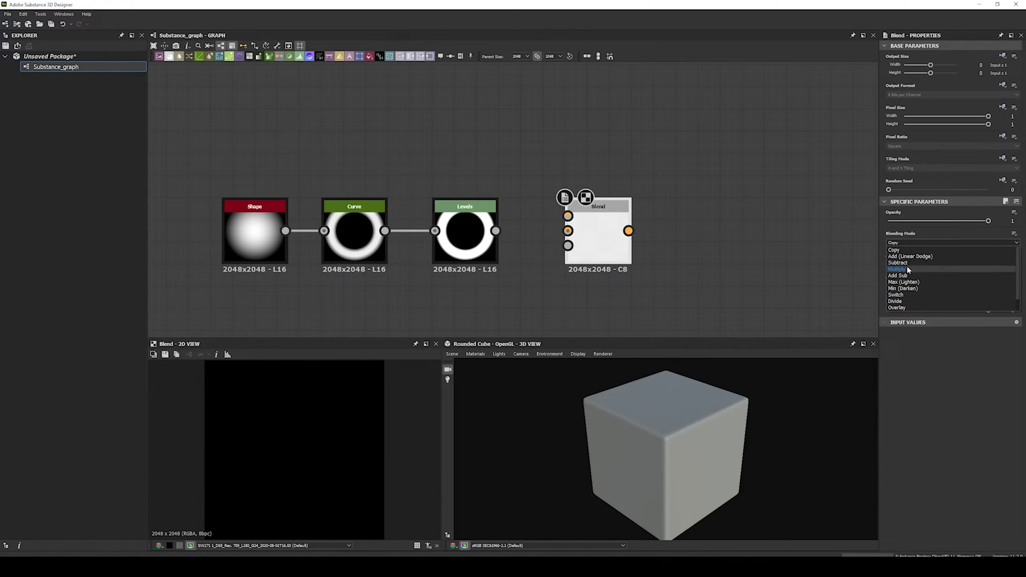
left_click(903, 269)
left_click_drag(495, 231, 568, 231)
Plug a Gradient Linear 1 into the Blend Foreground and rotate it 90°.
key("space")
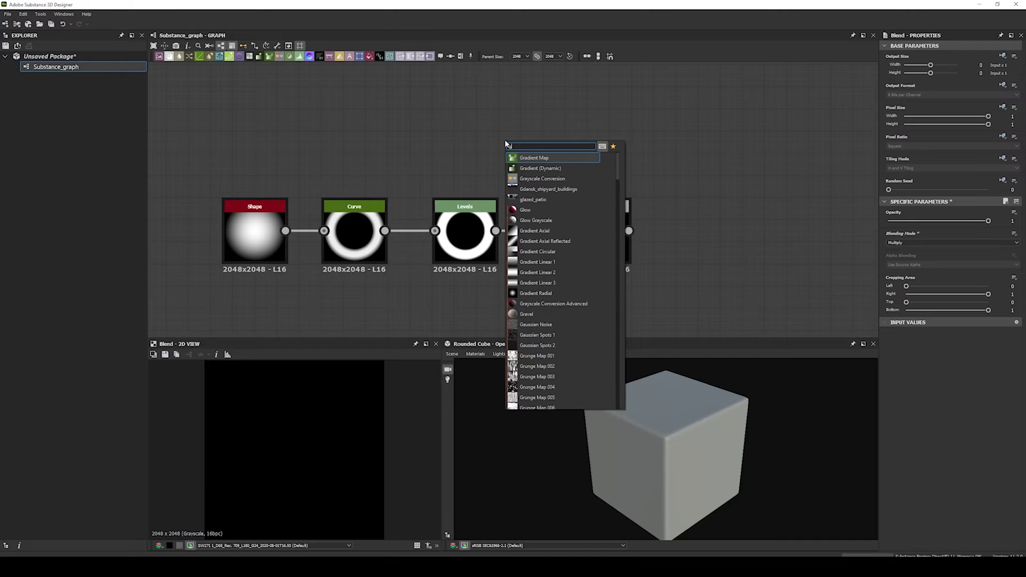
key("Escape")
left_click_drag(518, 142, 567, 216)
left_click(487, 167)
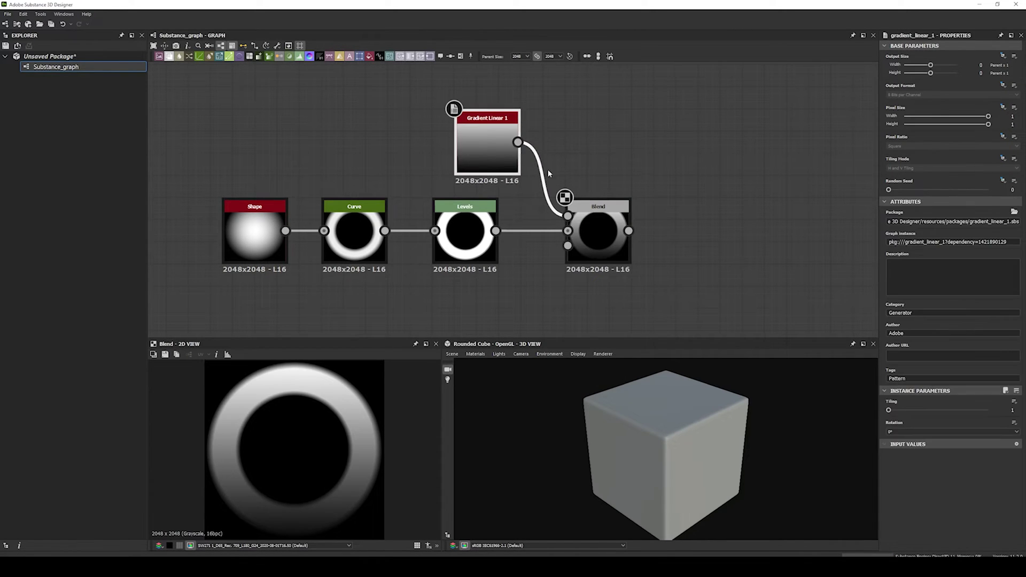
left_click(904, 431)
left_click(904, 445)
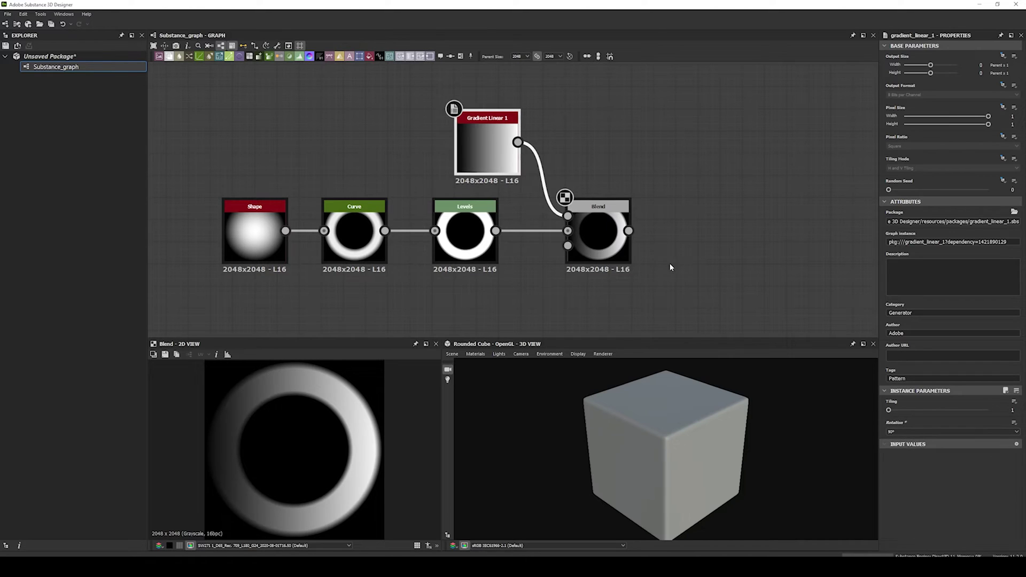
left_click(655, 256)
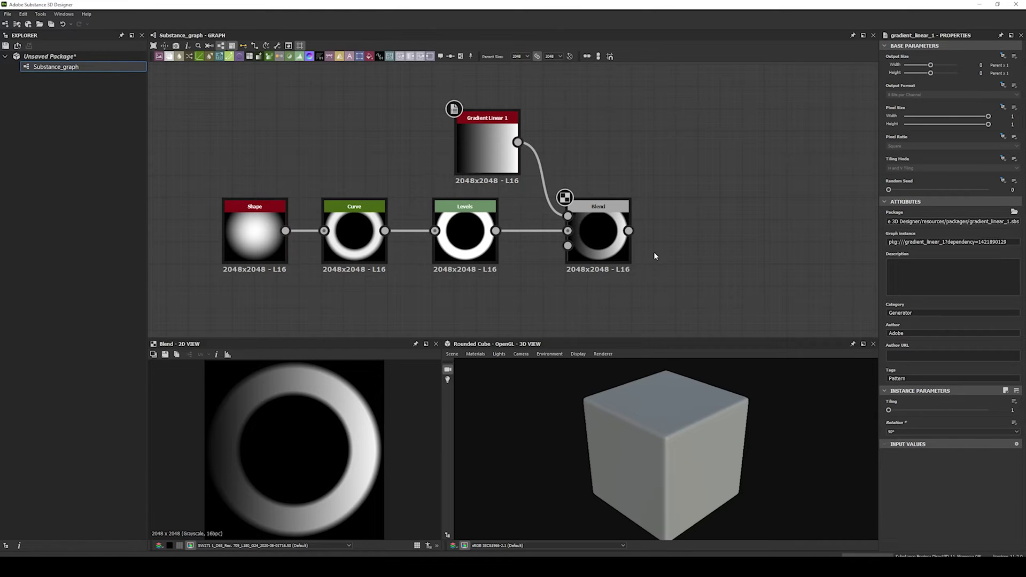
Add an Output node right of Blend and connect the Blend result to it.
middle_click_drag(653, 252, 608, 244)
scroll(608, 244, "down", 2)
key("space")
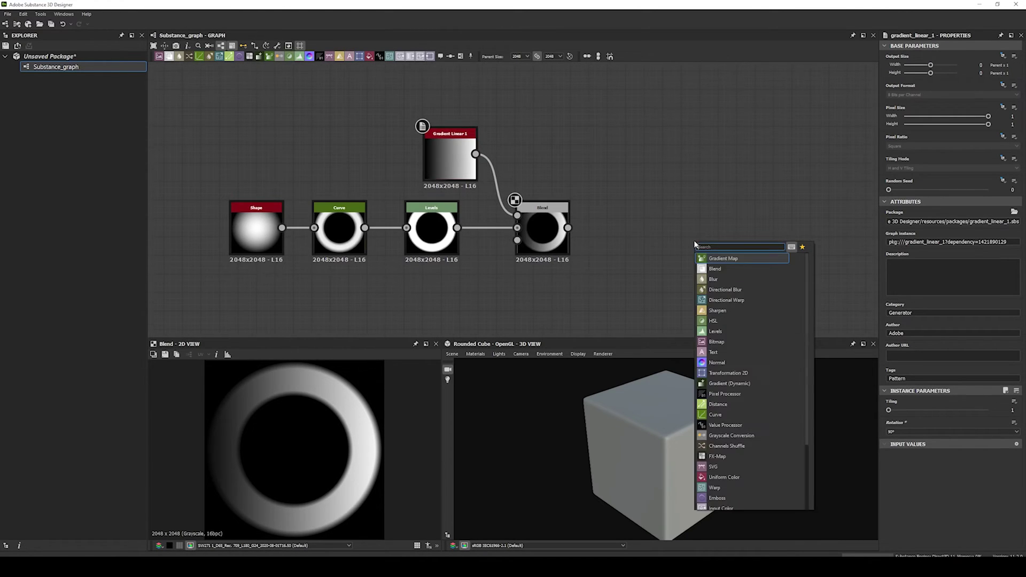
type("outp")
key("Return")
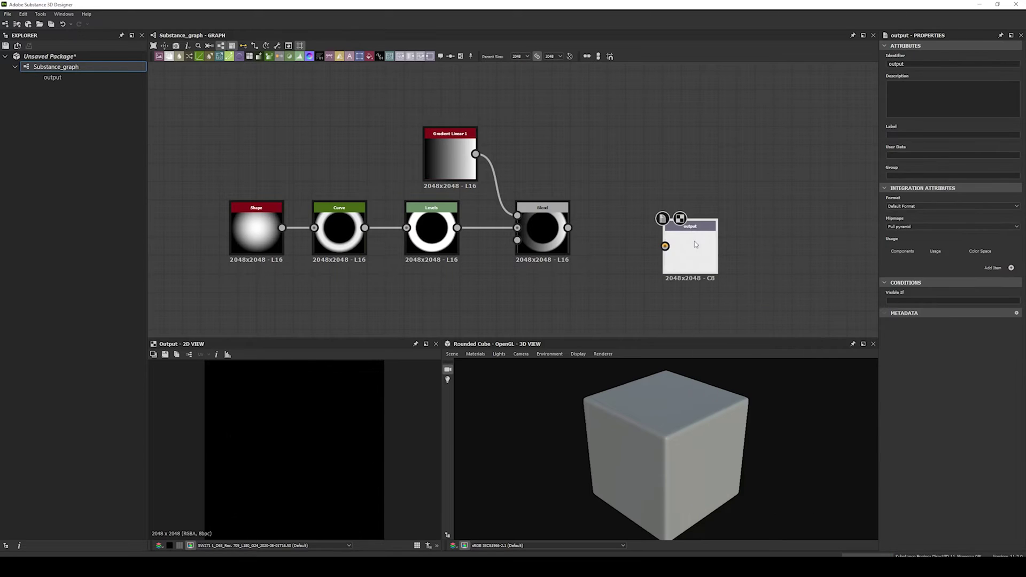
left_click_drag(694, 241, 710, 232)
left_click_drag(567, 228, 683, 228)
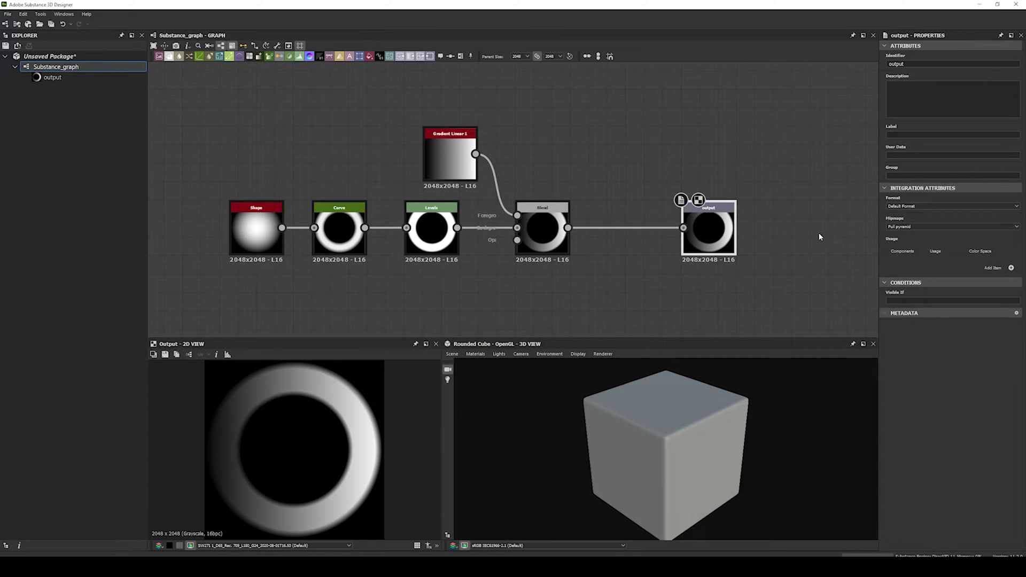
Give the output a height usage, identifier 'height' and label 'Height'.
left_click(1009, 268)
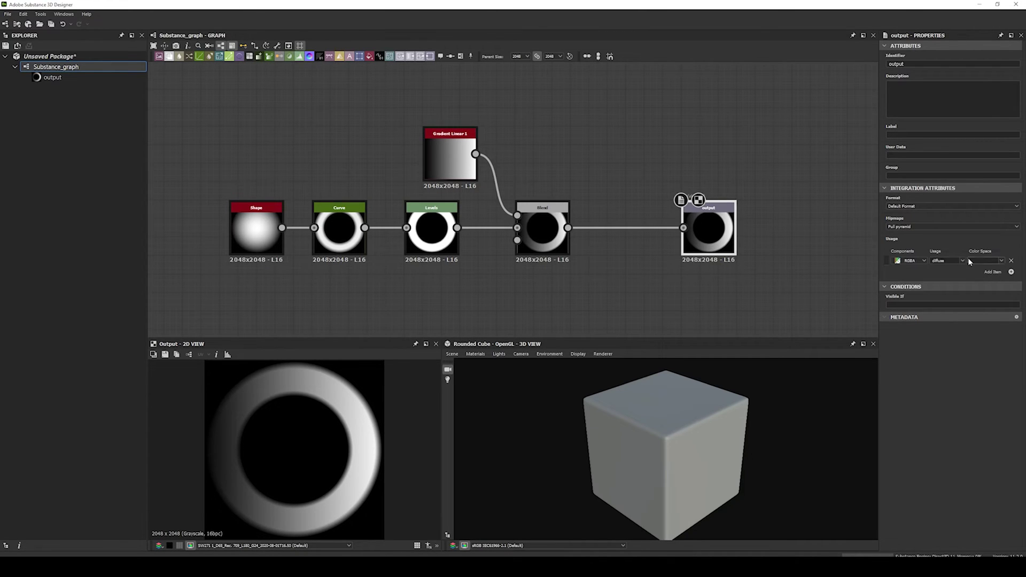
left_click(961, 260)
left_click(944, 314)
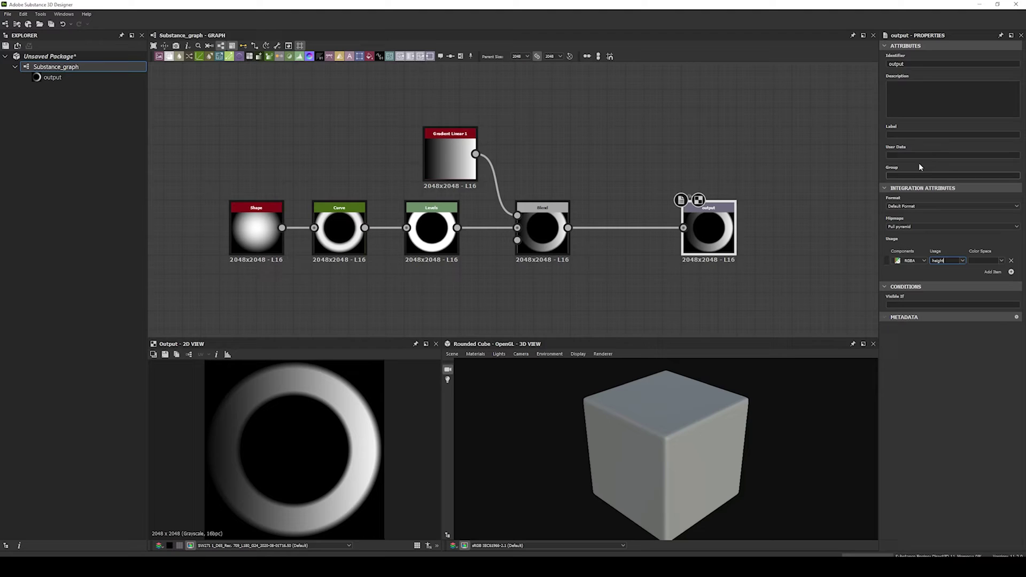
double_click(903, 63)
type("H")
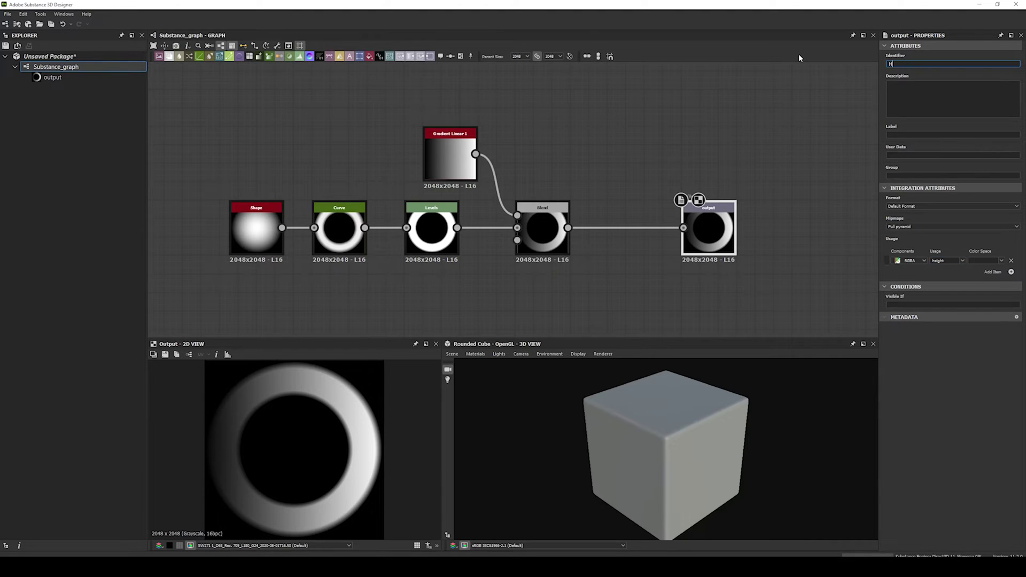
key("BackSpace")
type("height")
left_click(888, 135)
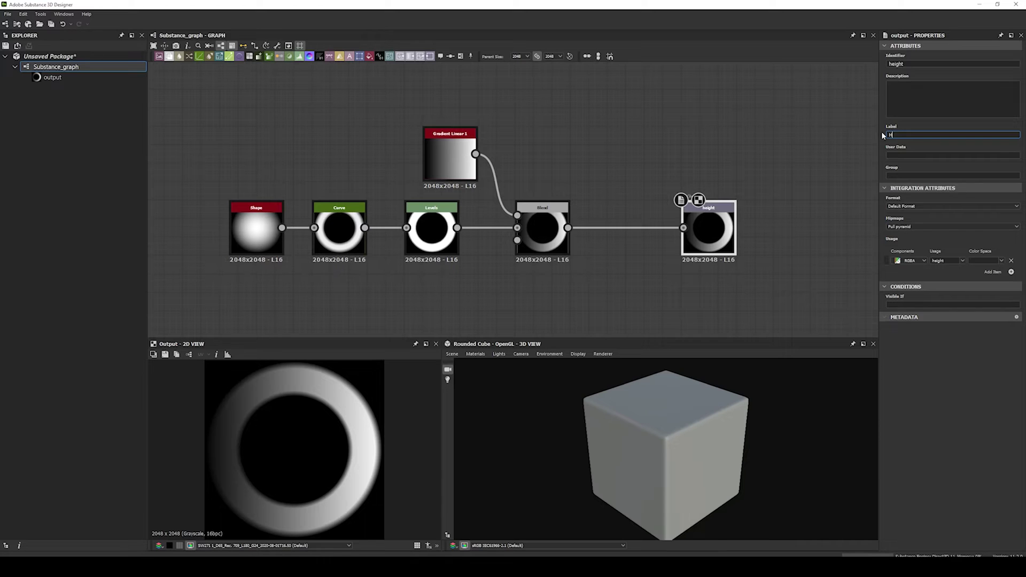
type("Height")
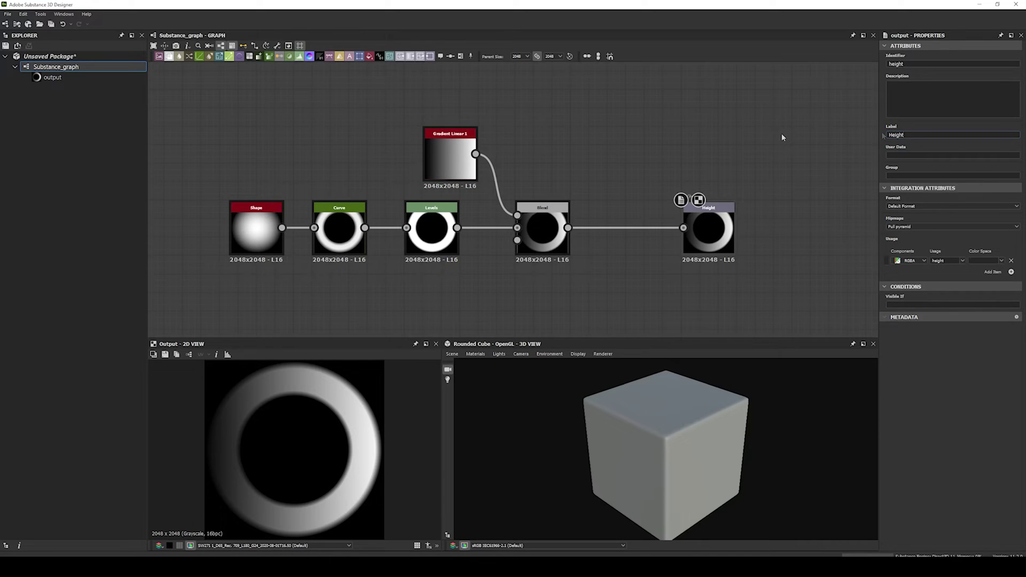
left_click(781, 133)
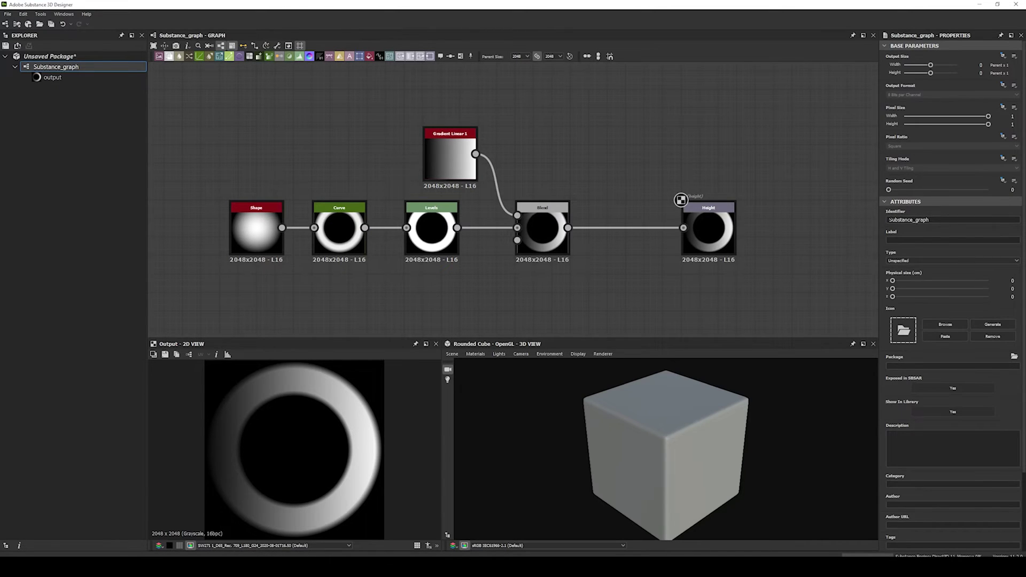
Add an Integer1 graph input parameter with the identifier stampIndex.
left_click(890, 201)
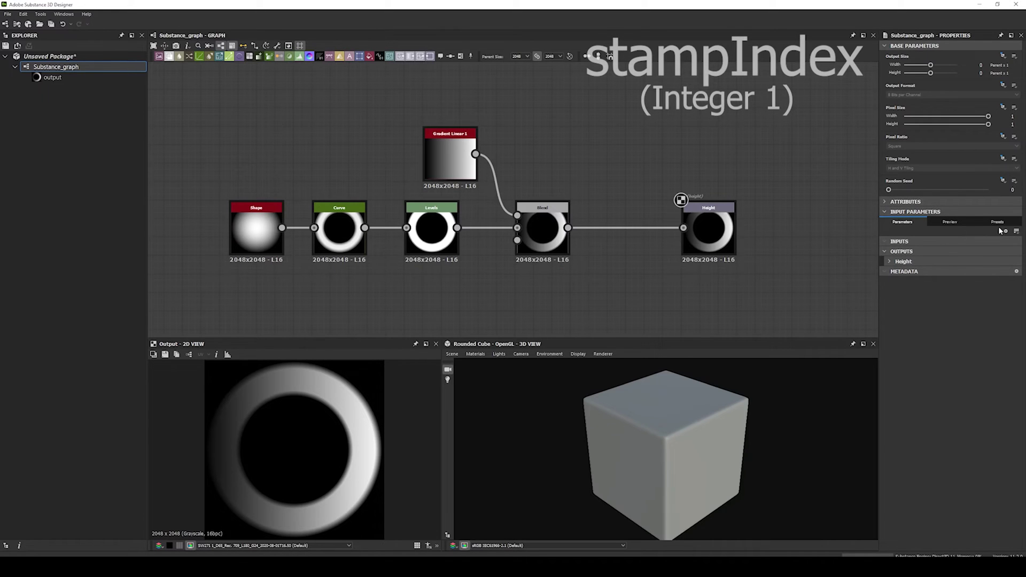
left_click(1005, 231)
left_click(889, 241)
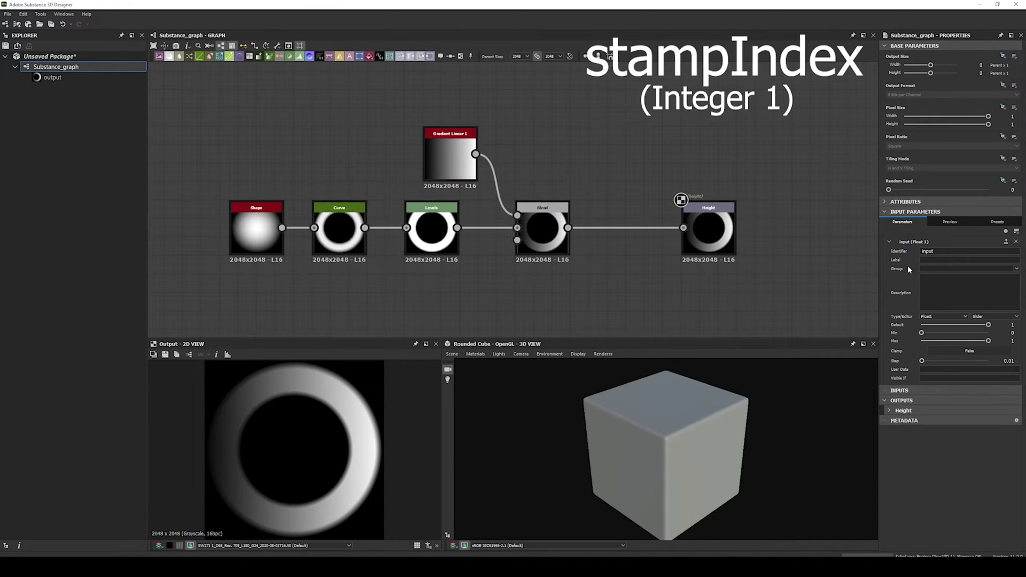
left_click(944, 316)
left_click(941, 327)
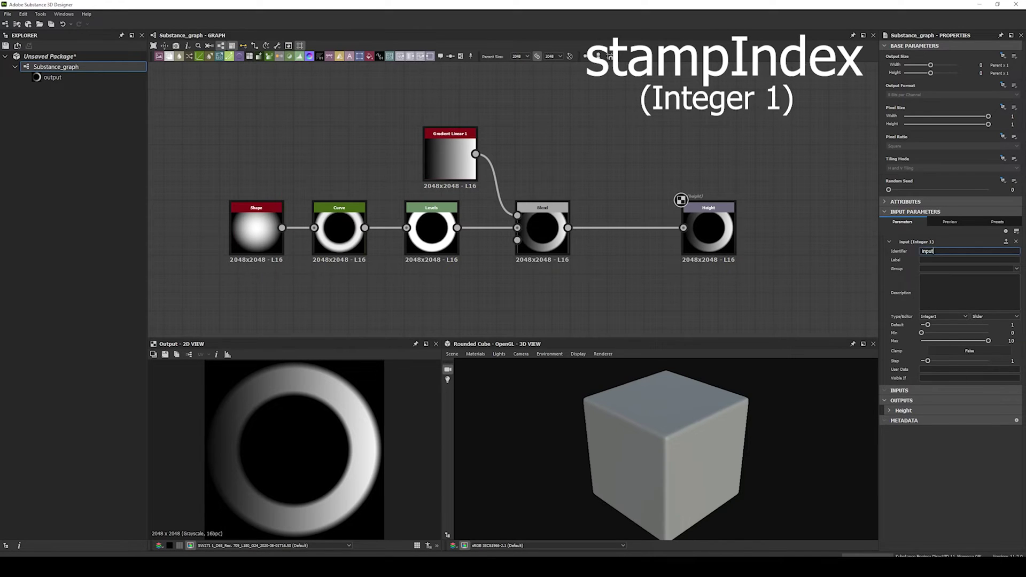
key("ctrl+a")
type("stampIndex")
key("Return")
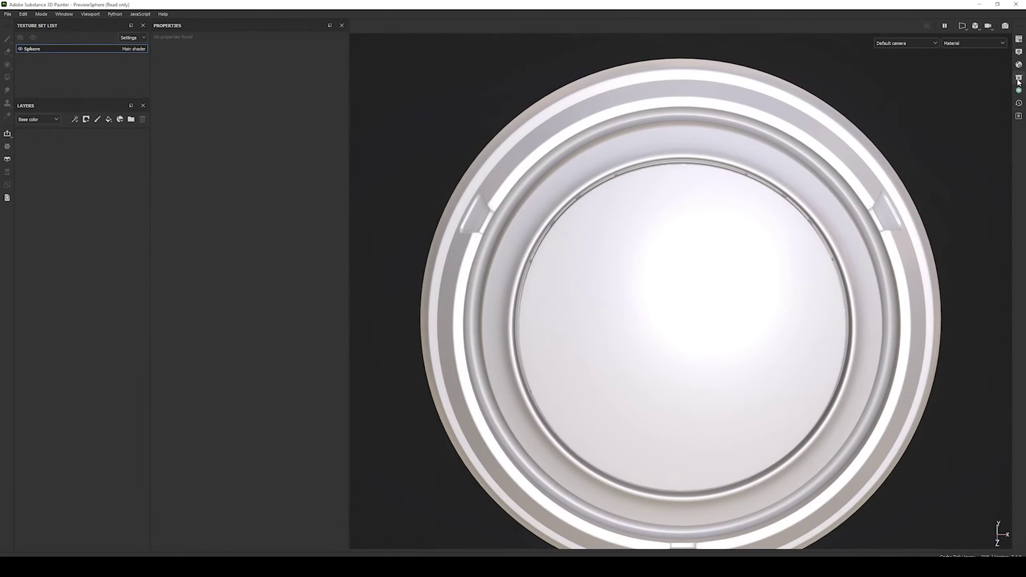
Add a new paint layer and set the brush Spacing to 49 with Follow Path on.
left_click(1018, 79)
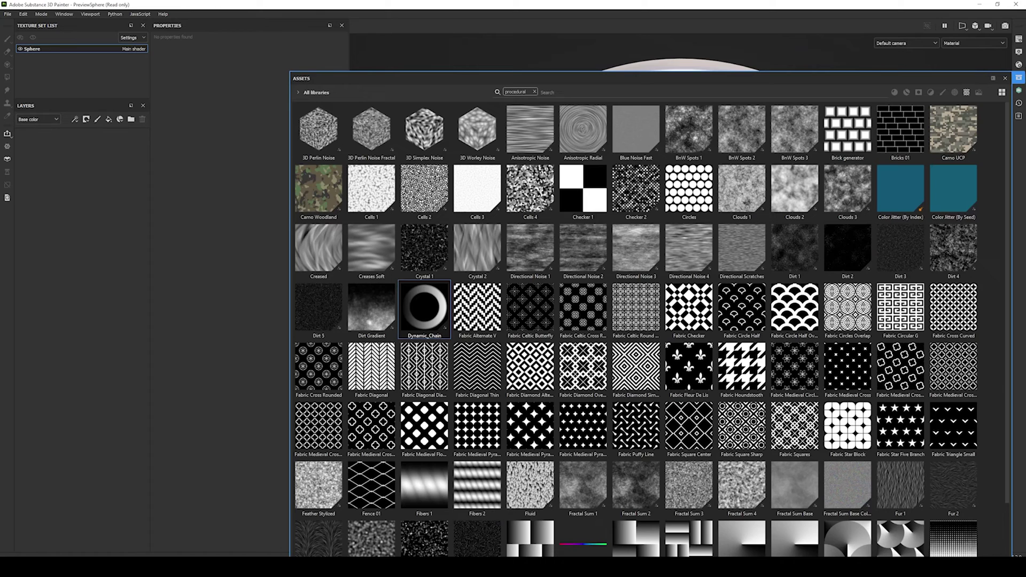
left_click(1019, 79)
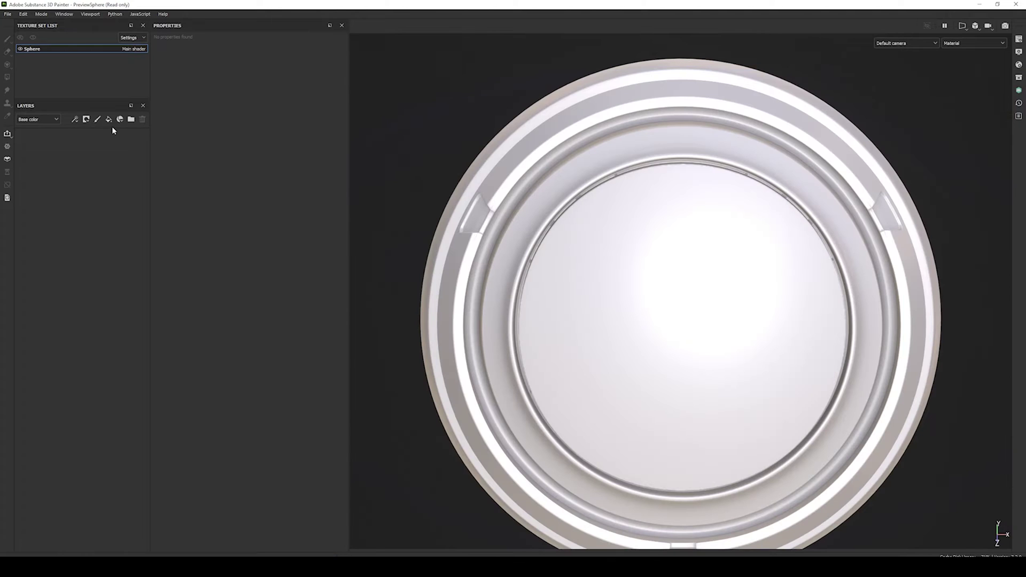
left_click(97, 120)
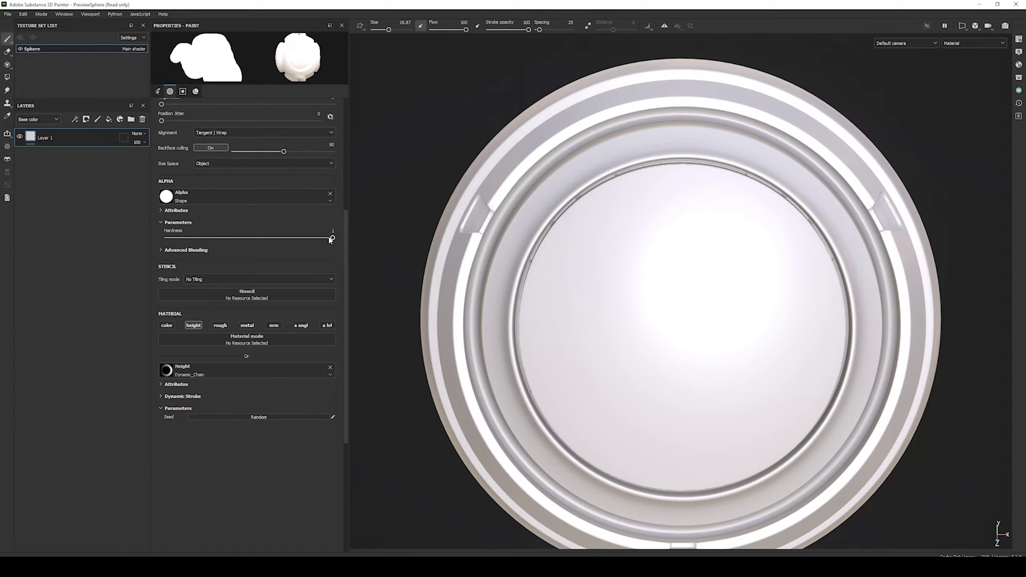
scroll(330, 239, "up", 4)
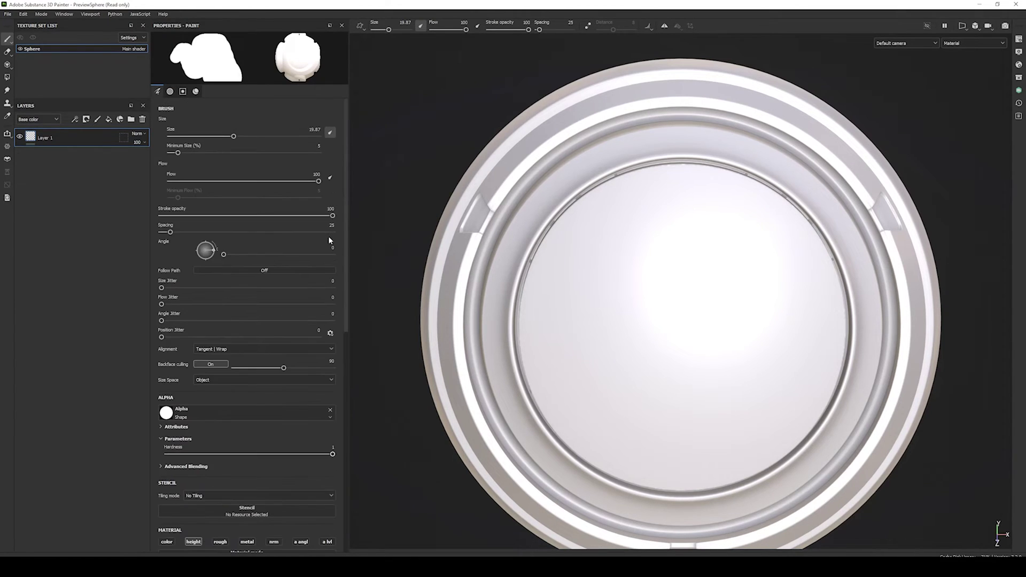
left_click(328, 225)
type("49")
key("Return")
left_click(257, 270)
Paint a curved chain of Dynamic_Chain ring stamps across the sphere.
scroll(244, 400, "down", 3)
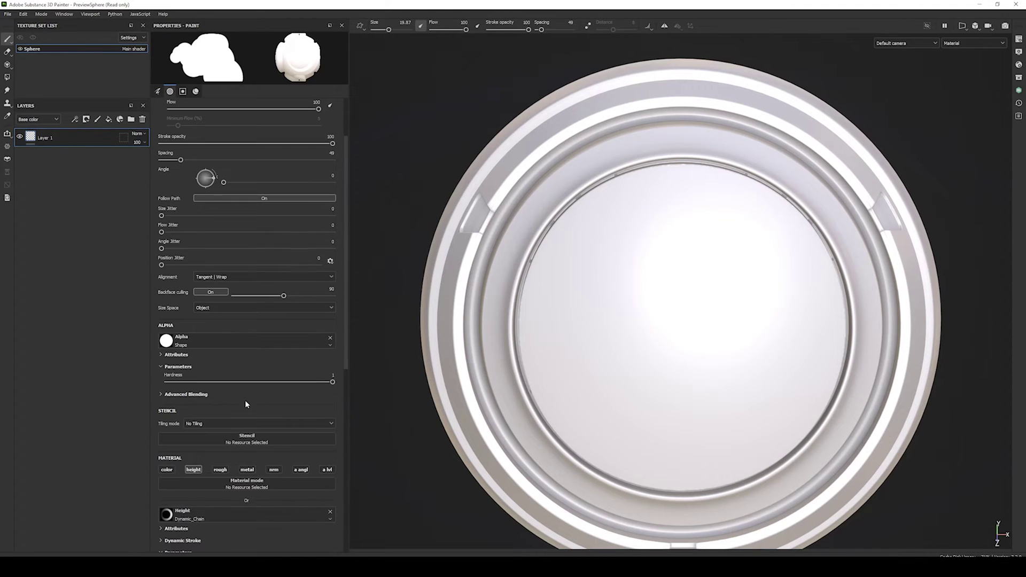
scroll(342, 411, "down", 7)
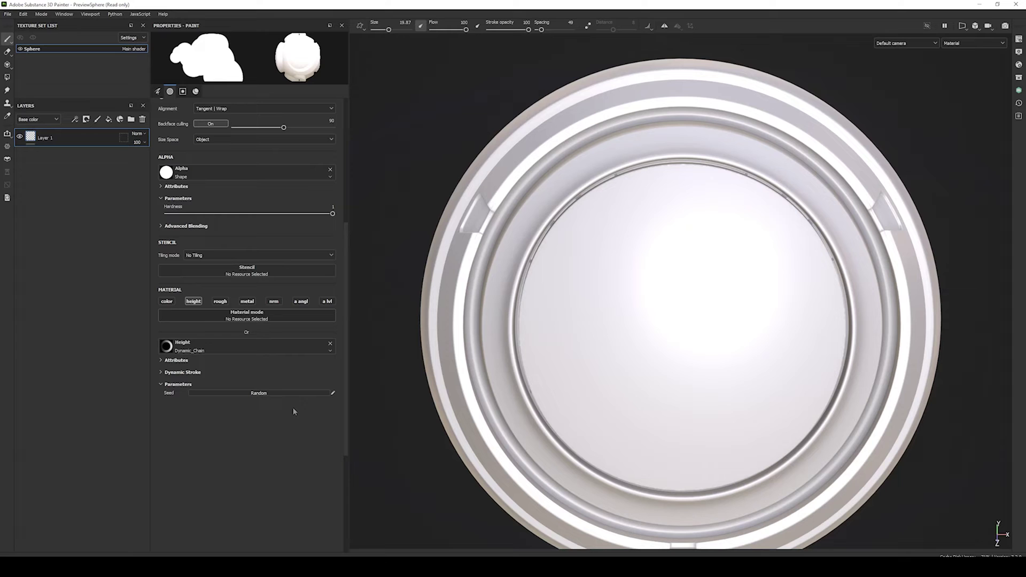
mouse_move(693, 220)
left_mouse_down()
mouse_move(655, 257)
mouse_move(614, 318)
mouse_move(607, 374)
mouse_move(629, 415)
mouse_move(688, 431)
mouse_move(737, 411)
mouse_move(774, 342)
mouse_move(758, 300)
left_mouse_up()
left_click_drag(687, 355, 683, 333, "alt")
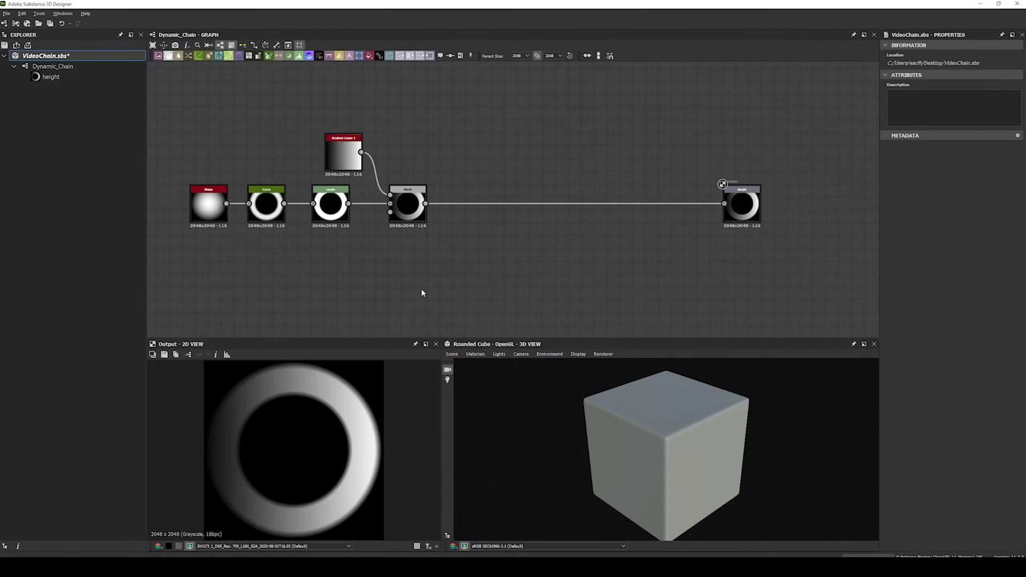
Insert a Levels node between Blend and the height output with Level Out Low at 0.5.
key("space")
type("levels")
key("Return")
left_click_drag(421, 292, 584, 235)
left_click_drag(426, 204, 620, 208)
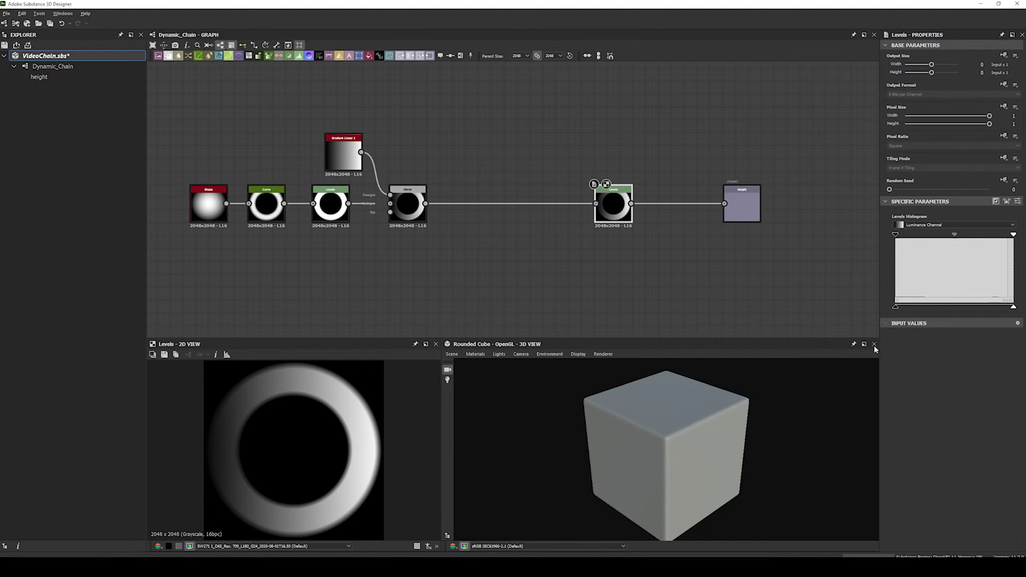
left_click(1017, 201)
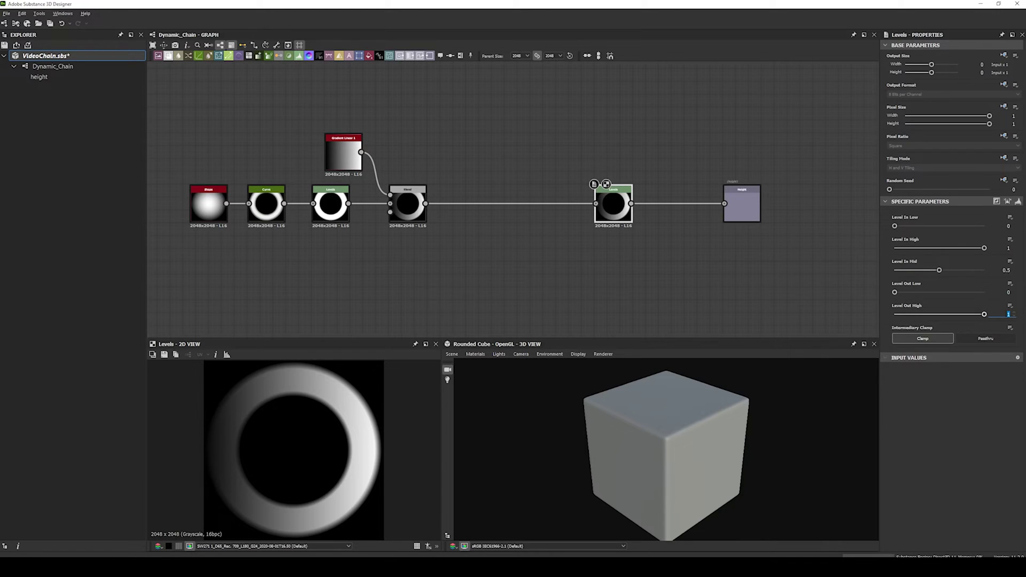
left_click(1007, 292)
type("0.5")
key("Return")
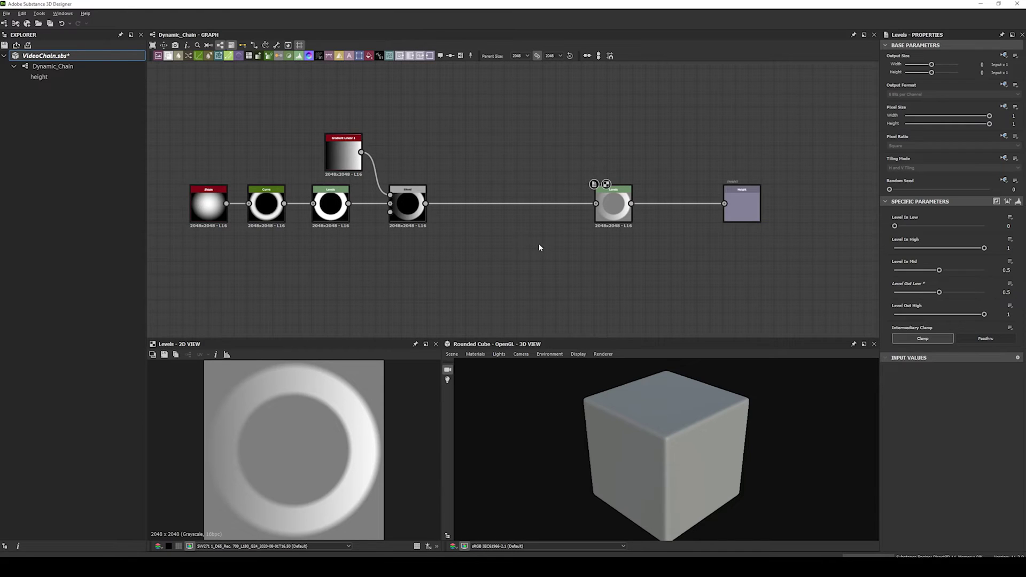
Insert a Switch Grayscale node before Levels with Blend wired into Input 1.
key("space")
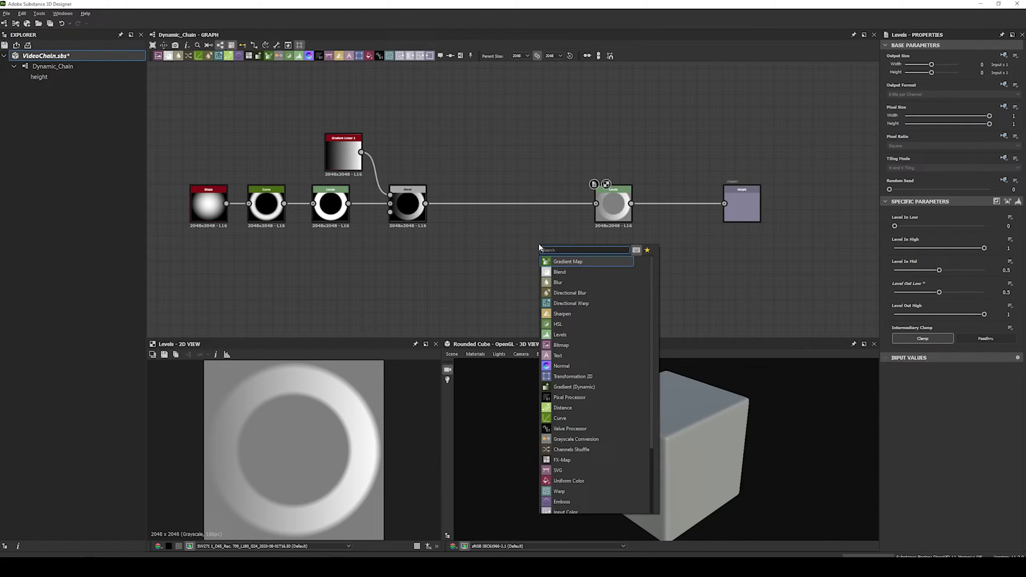
type("grey")
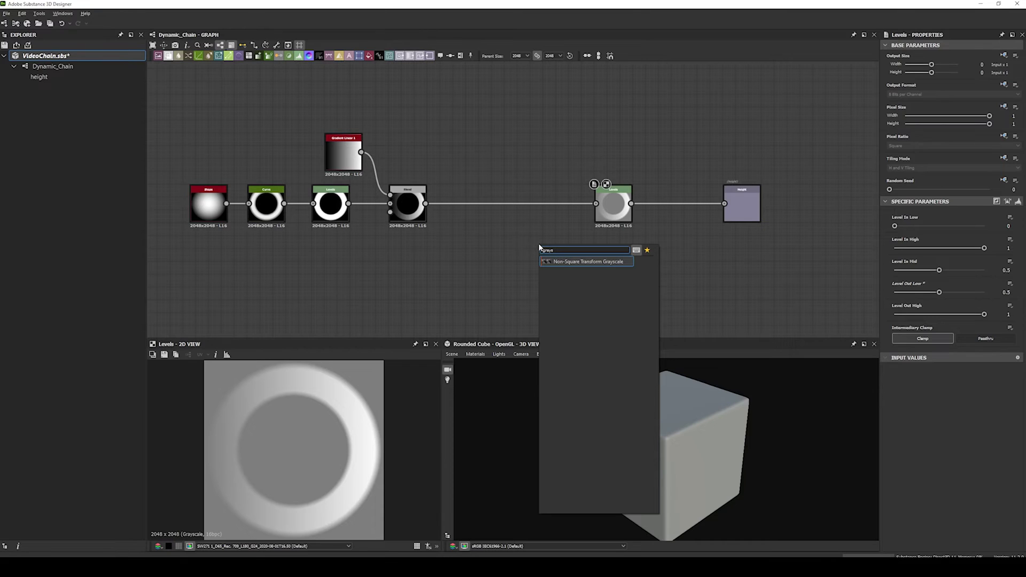
key("BackSpace")
key("BackSpace")
key("BackSpace")
key("BackSpace")
type("swi")
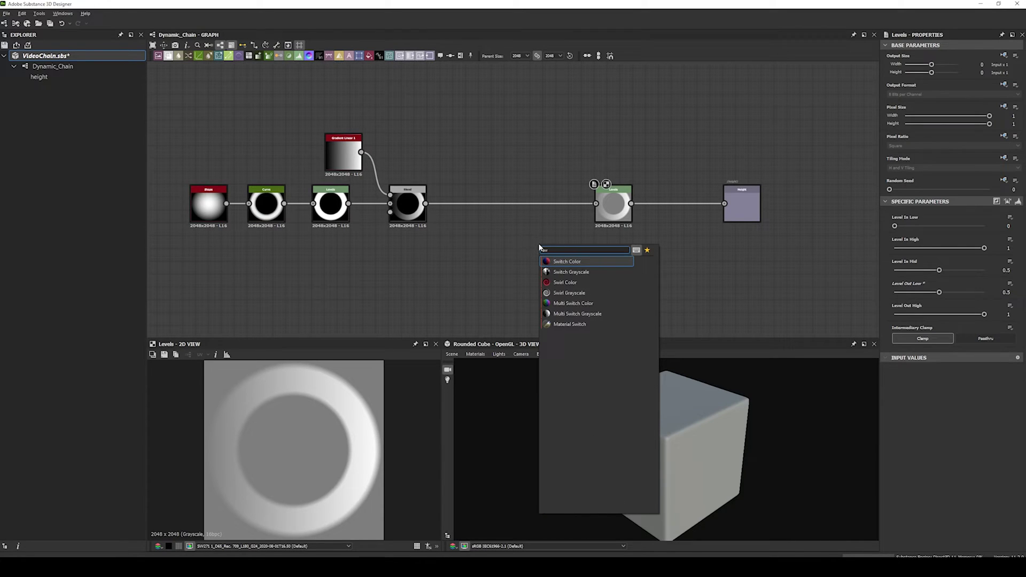
key("Down")
key("Return")
left_click_drag(533, 247, 534, 223)
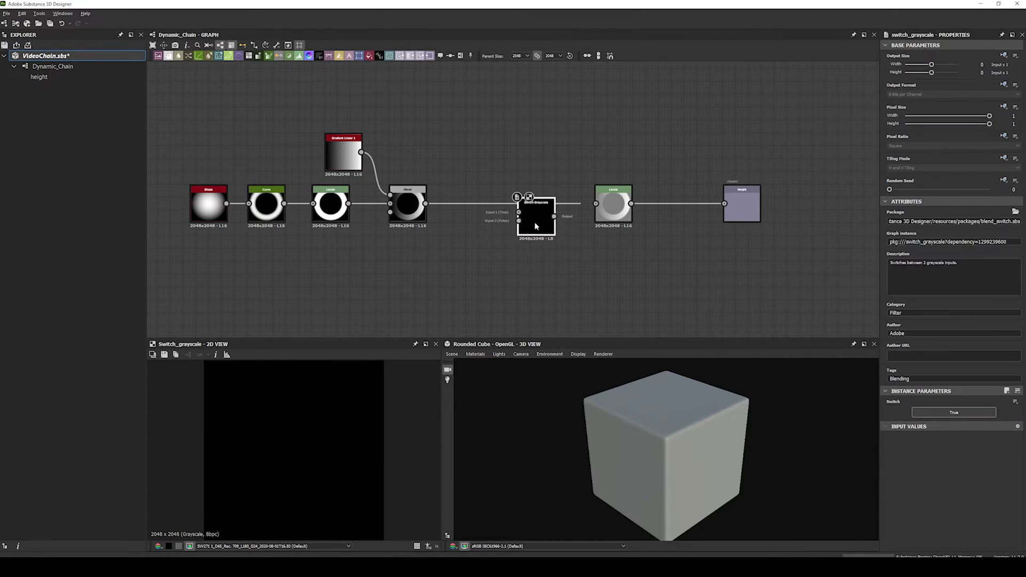
left_click_drag(428, 204, 596, 204)
Add a Transformation 2D node fed by Blend that rotates the ring 180° for the Switch Grayscale.
key("space")
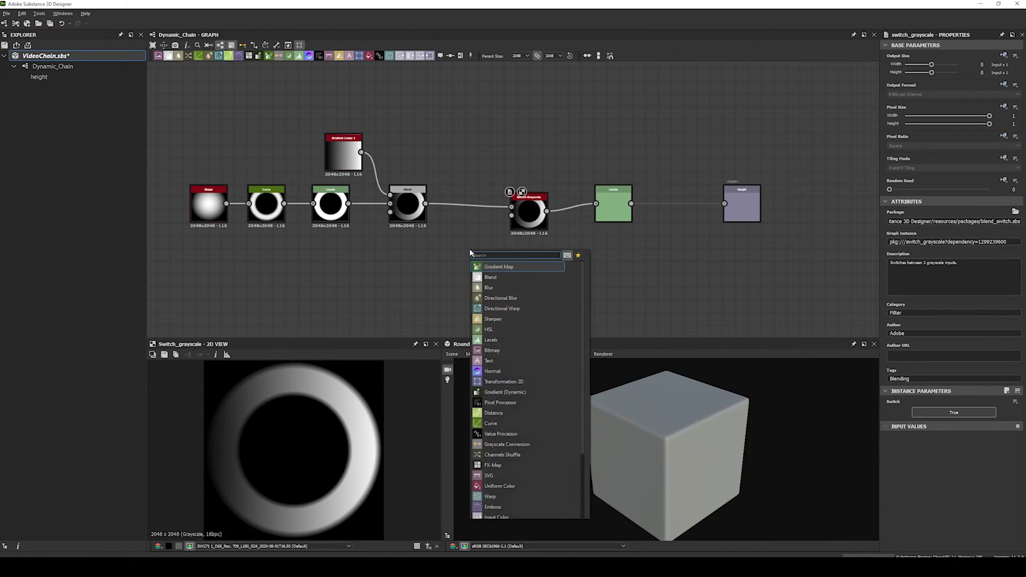
type("transform")
key("Return")
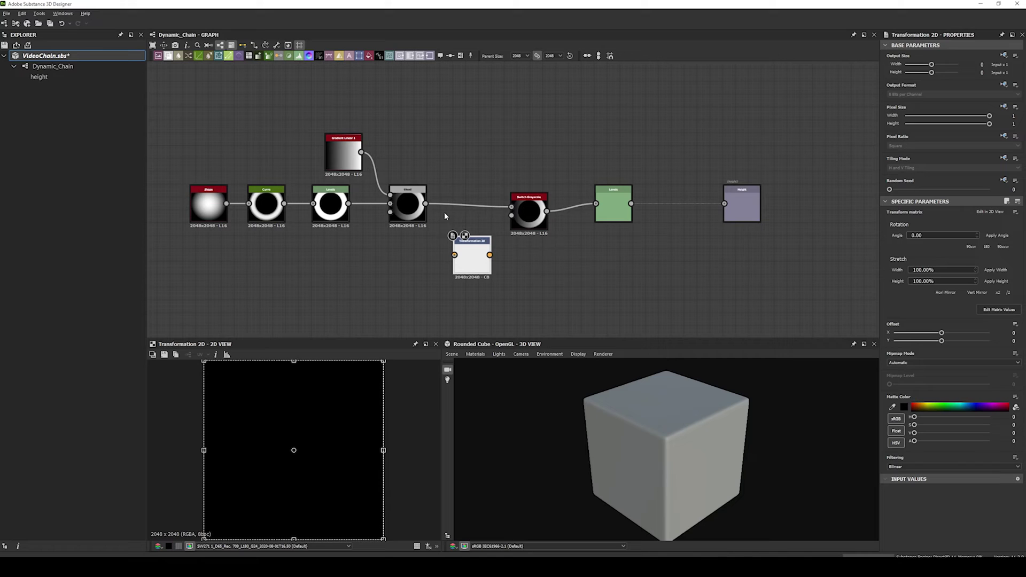
left_click_drag(426, 204, 511, 215)
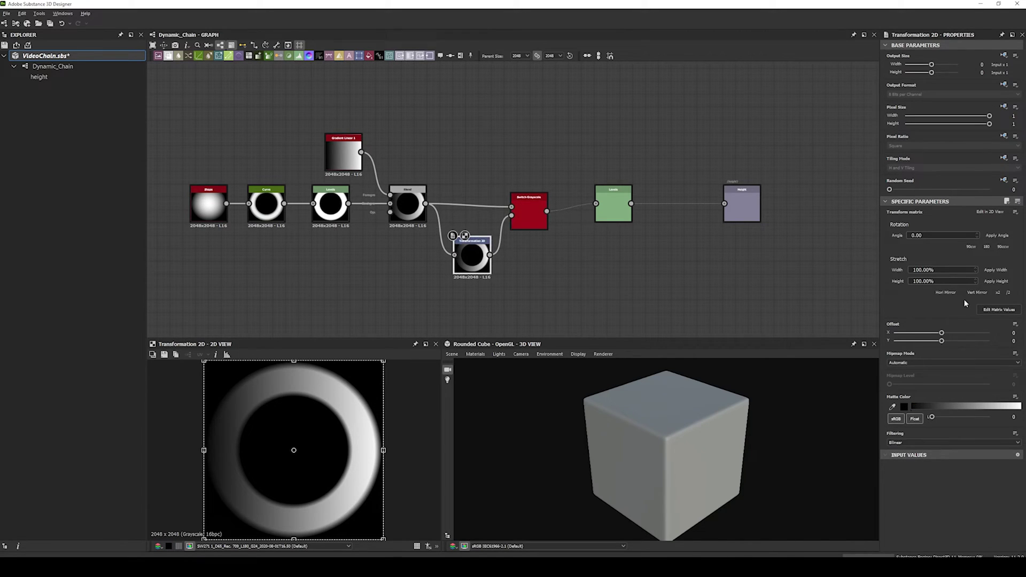
left_click(986, 247)
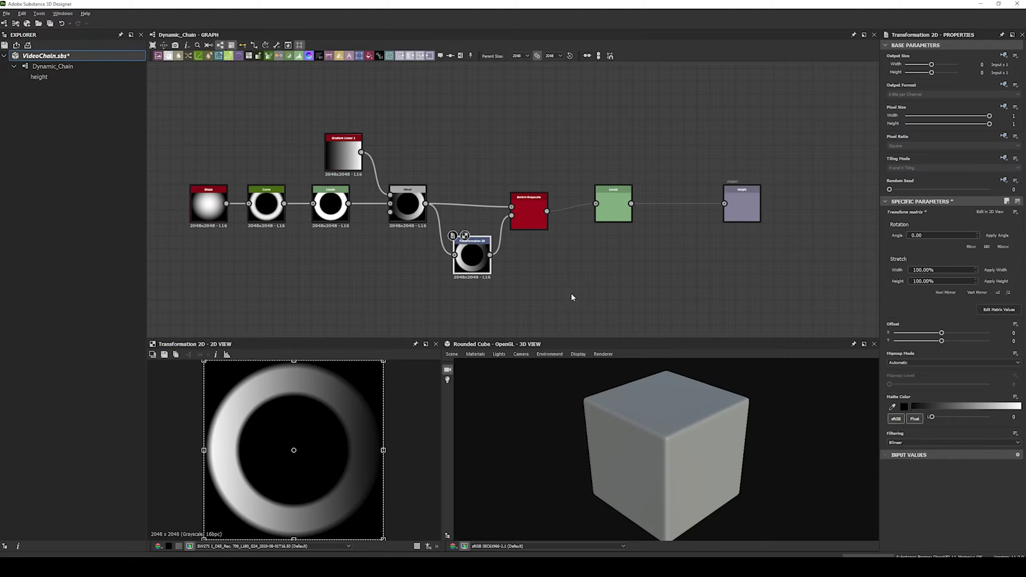
left_click(531, 214)
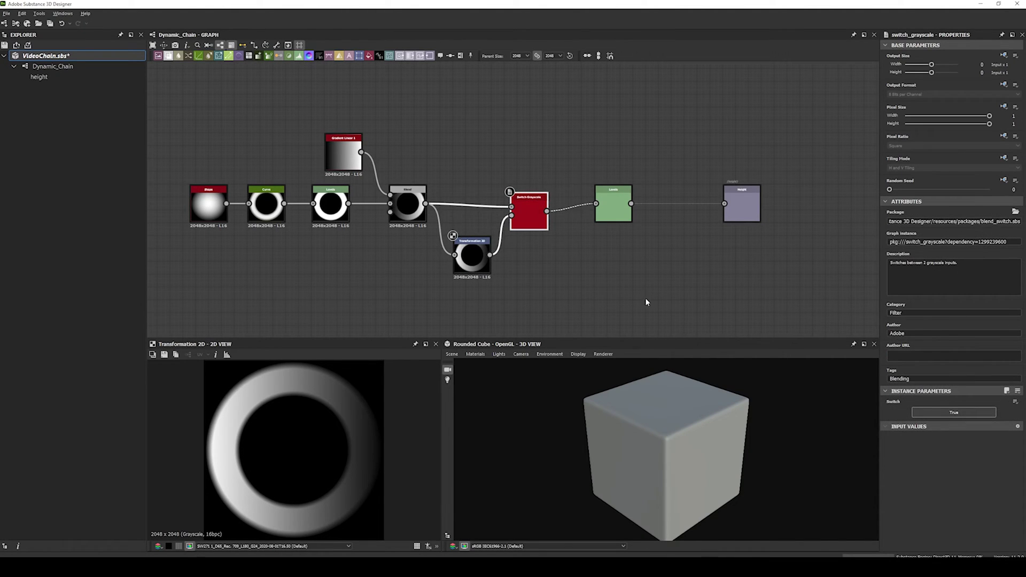
Give the Switch parameter an empty function and add a Get Integer node reading stampIndex.
left_click(1015, 402)
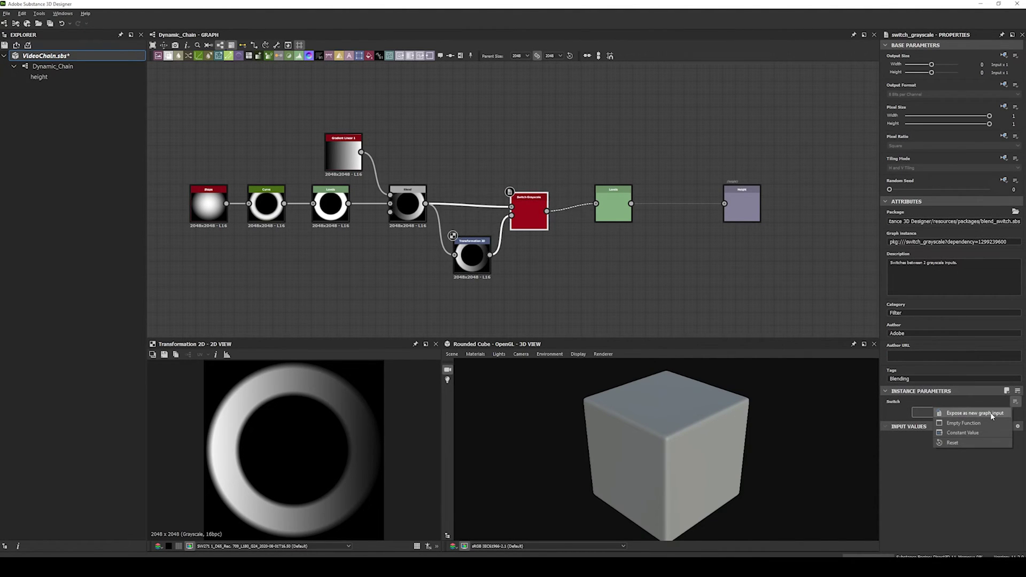
left_click(964, 422)
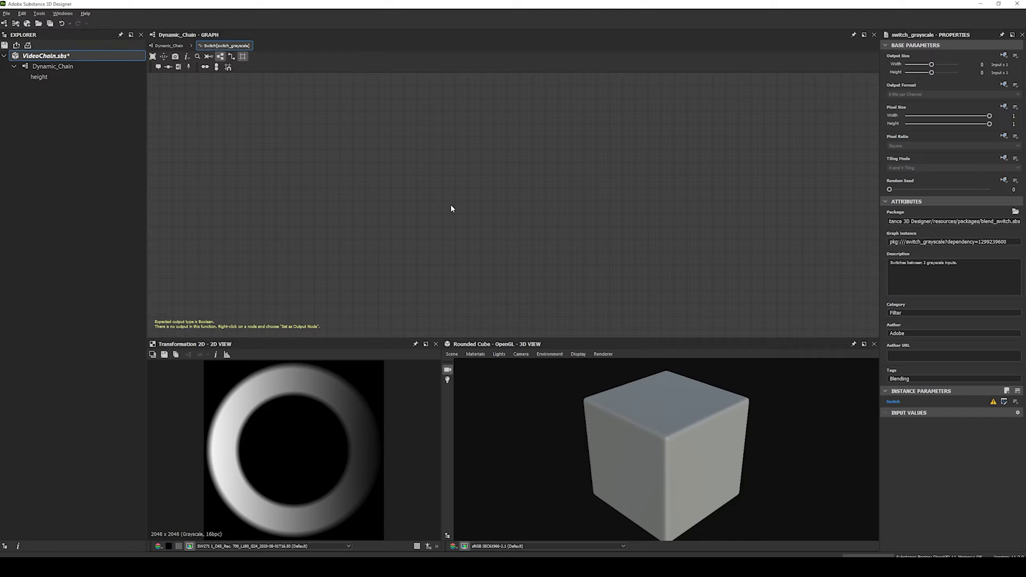
key("space")
type("inte")
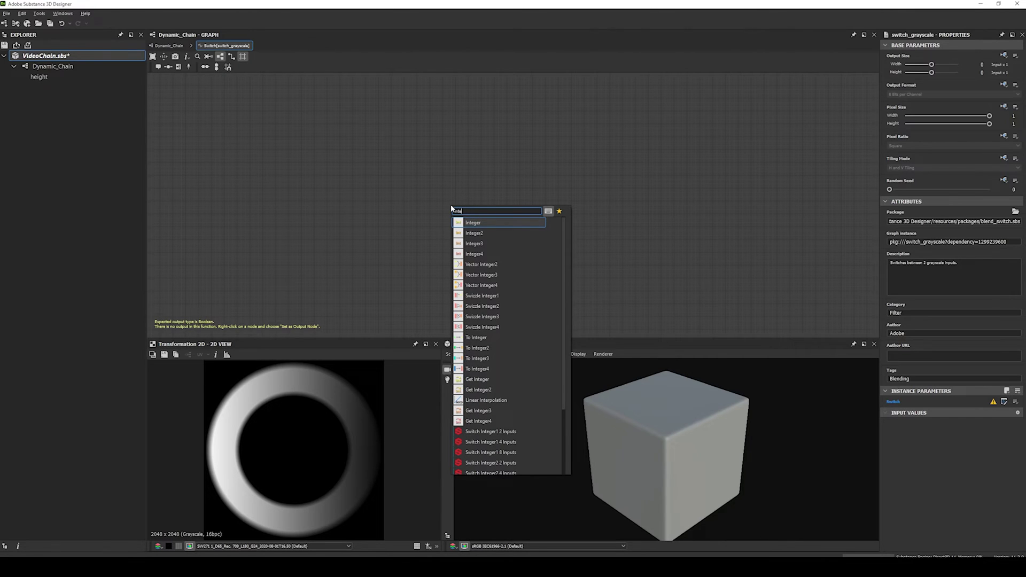
left_click(477, 379)
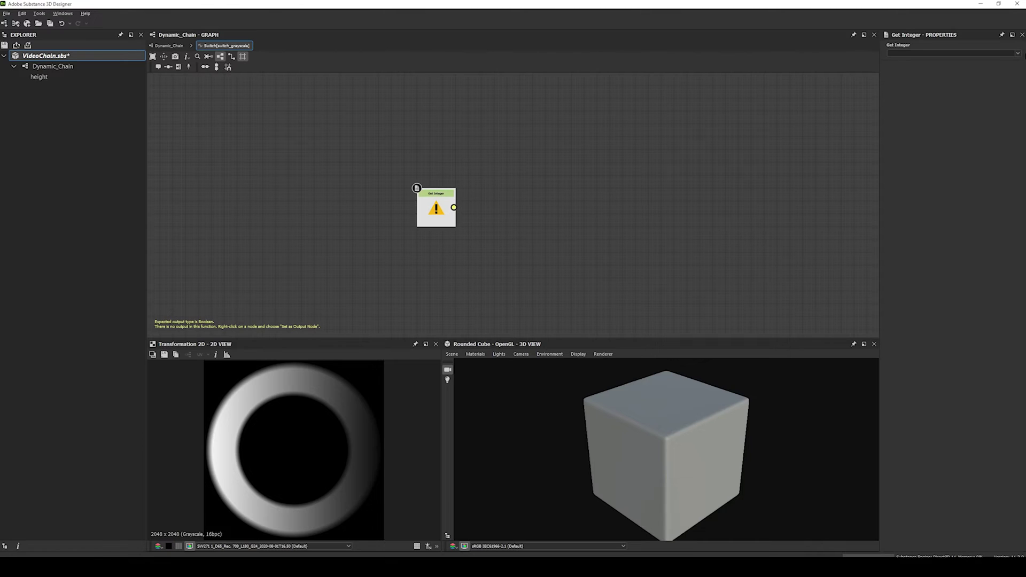
left_click(953, 53)
left_click(957, 68)
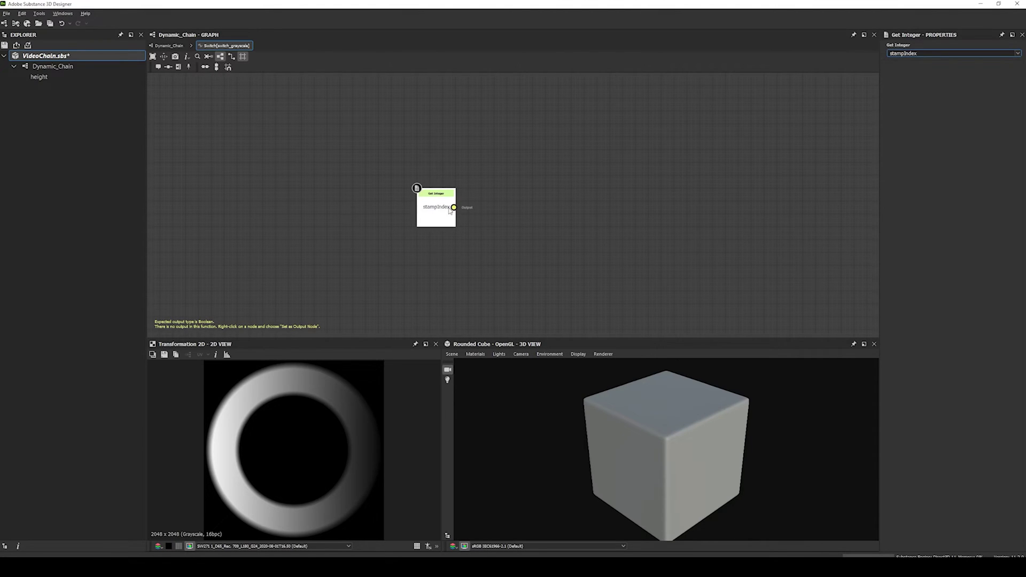
scroll(450, 211, "up", 3)
Add a Modulo node and an Integer constant node, moving Modulo clear of Get Integer.
key("space")
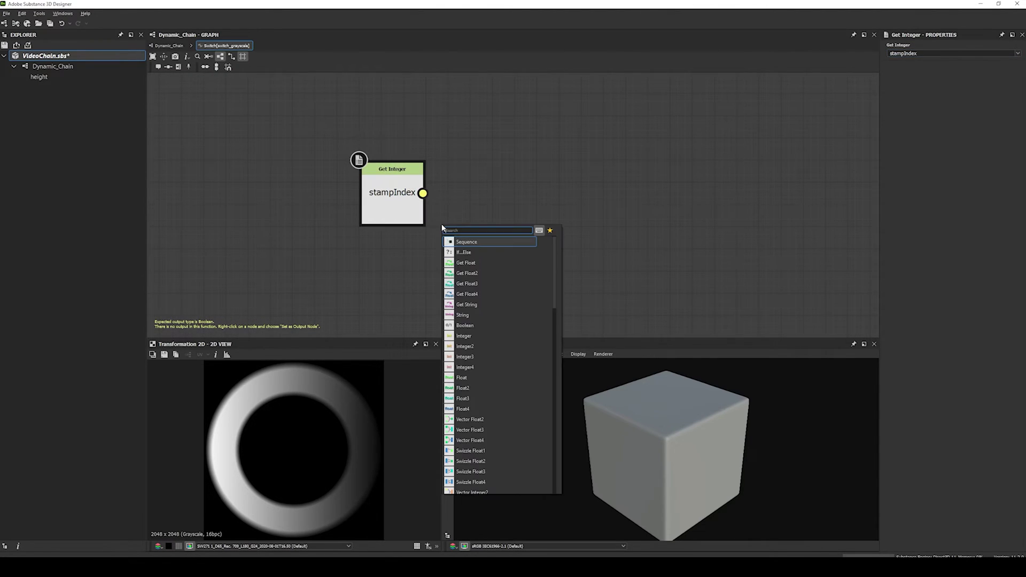
type("modulo")
key("Return")
left_click_drag(473, 200, 514, 218)
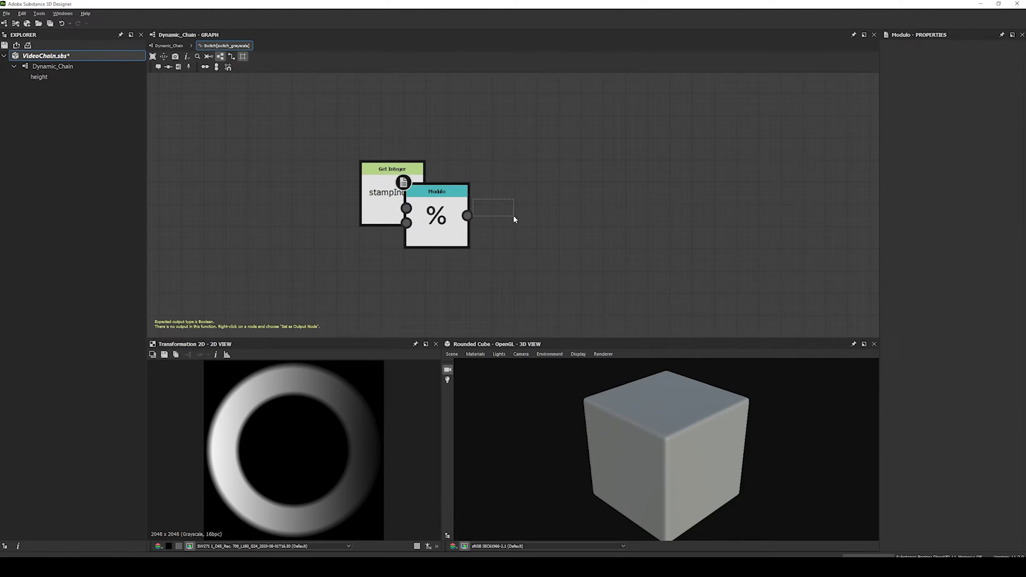
left_click_drag(437, 227, 504, 249)
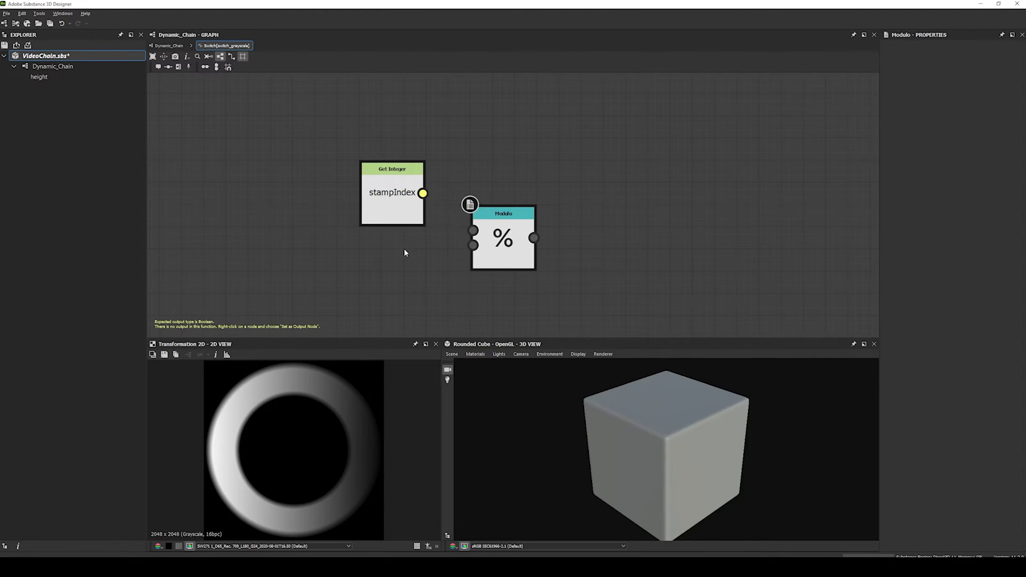
key("space")
type("int")
key("Return")
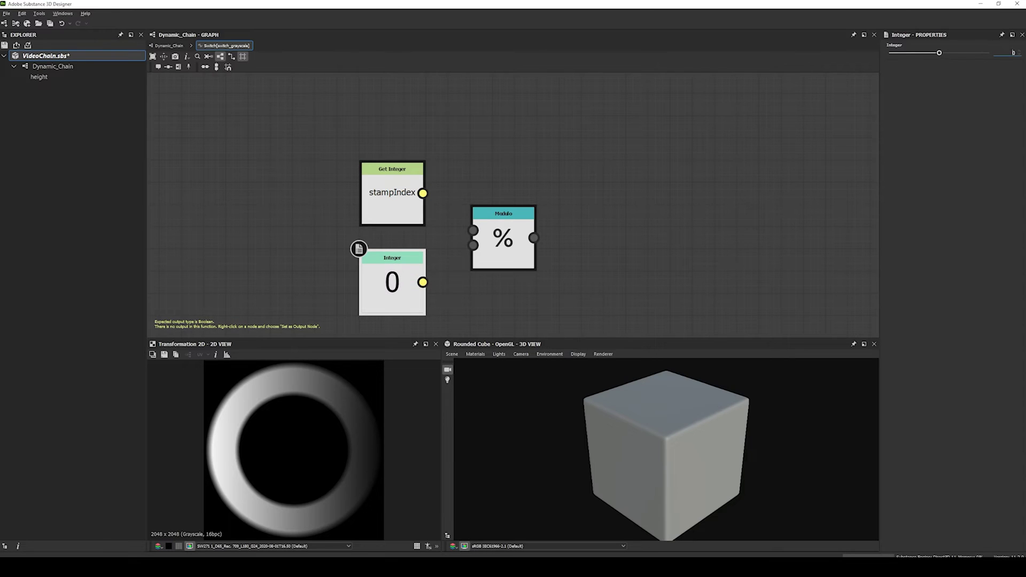
Set the Integer to 2 and wire stampIndex and 2 into the Modulo node.
type("2")
key("Return")
left_click_drag(422, 193, 473, 231)
left_click_drag(423, 282, 473, 245)
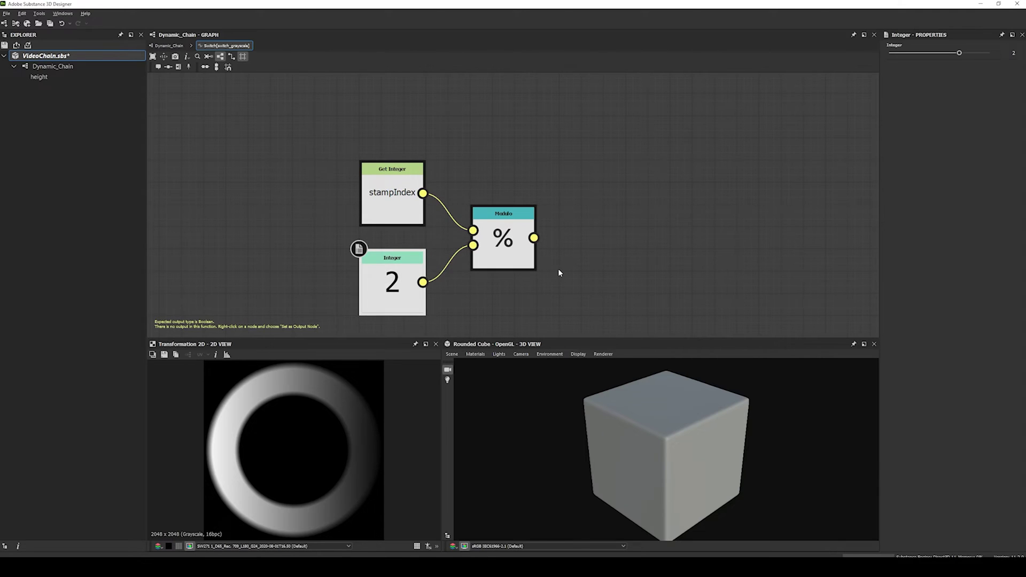
Add an Equal node and feed the Modulo result into its A input.
key("space")
type("equal")
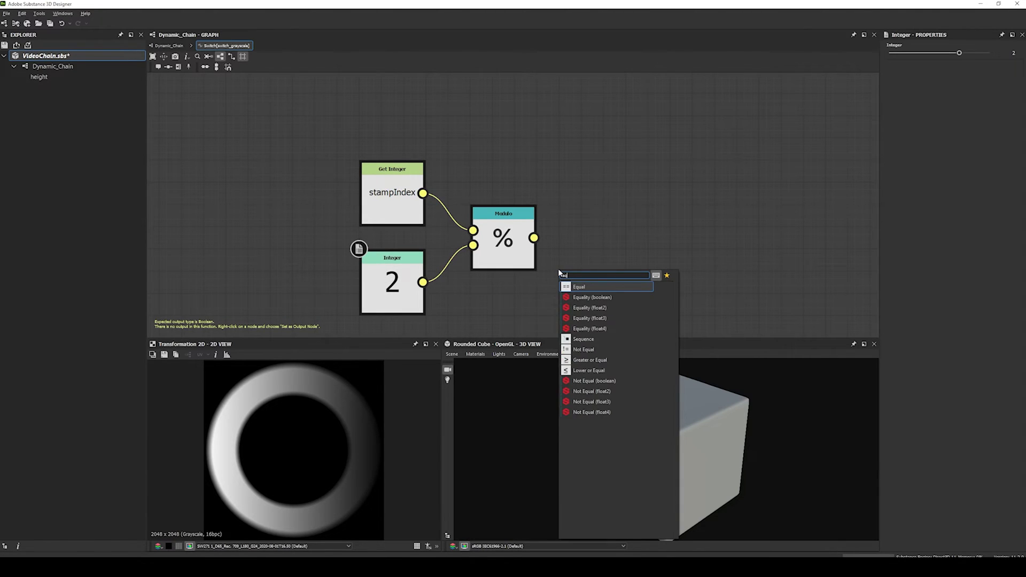
key("Return")
left_click_drag(576, 270, 687, 249)
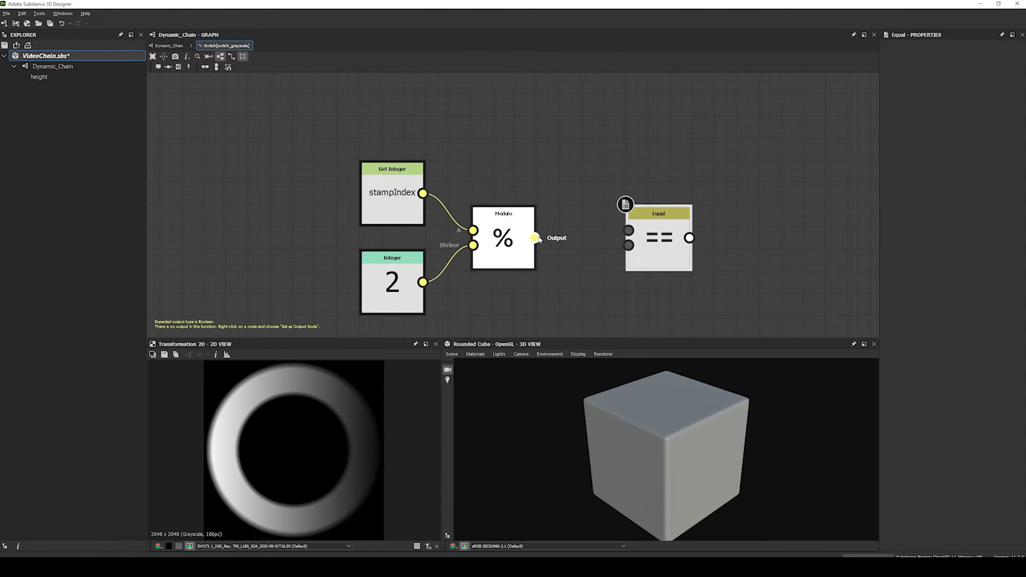
left_click_drag(534, 238, 650, 230)
scroll(629, 267, "down", 2)
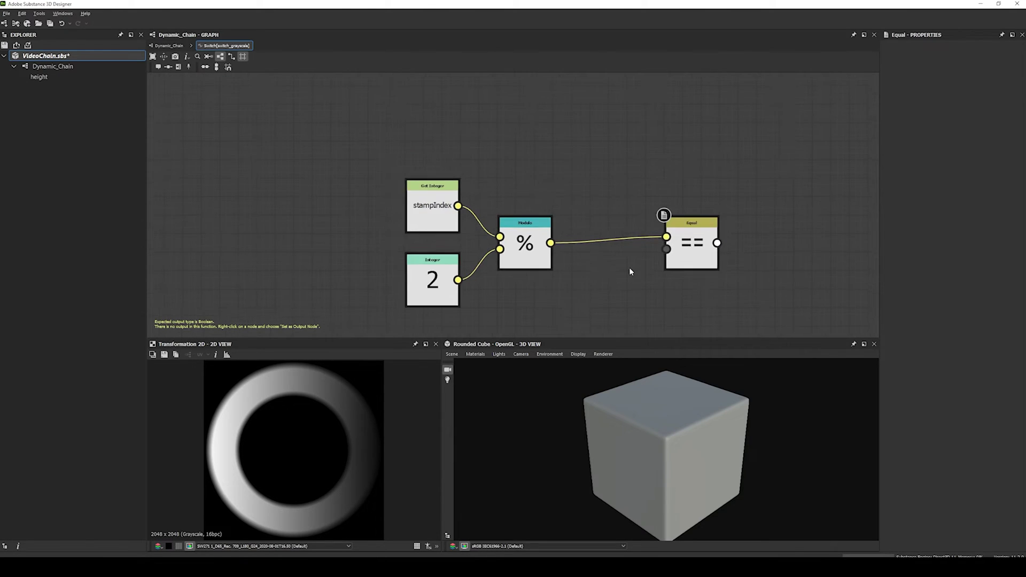
middle_click_drag(629, 267, 594, 213)
Add an Integer 0 below Equal and set Equal as the function's output node.
key("space")
type("int")
key("Return")
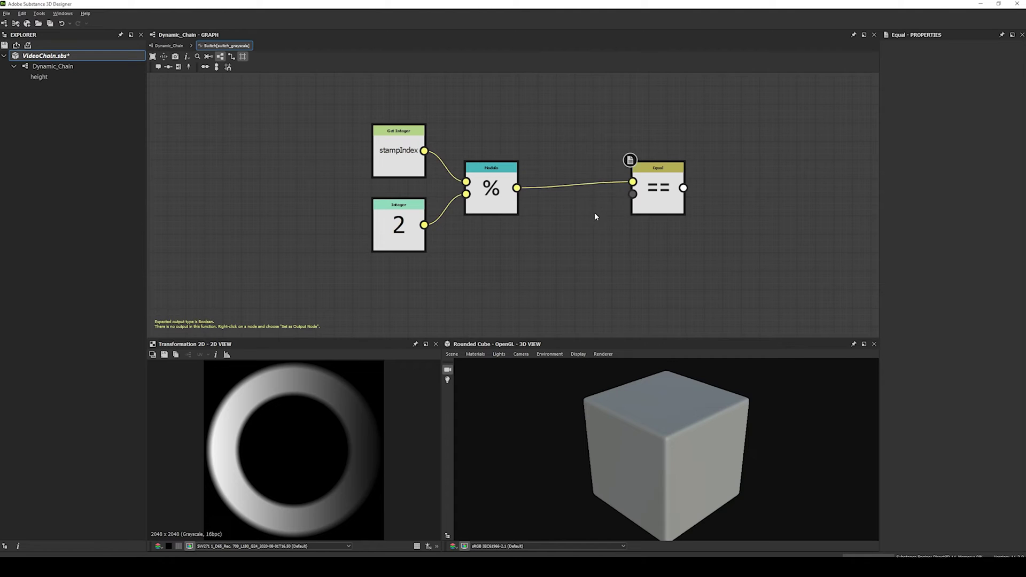
left_click_drag(609, 210, 633, 194)
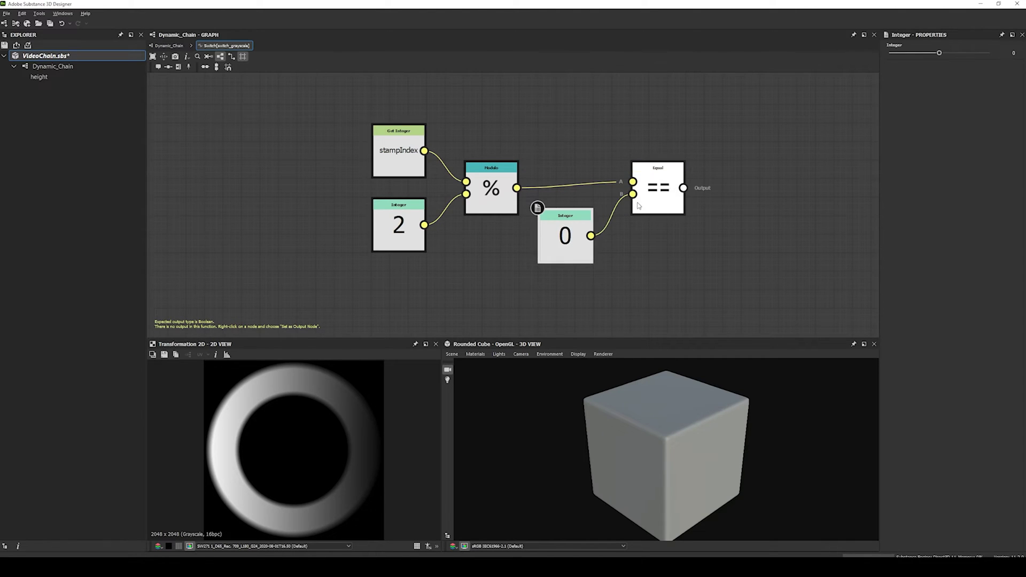
right_click(667, 181)
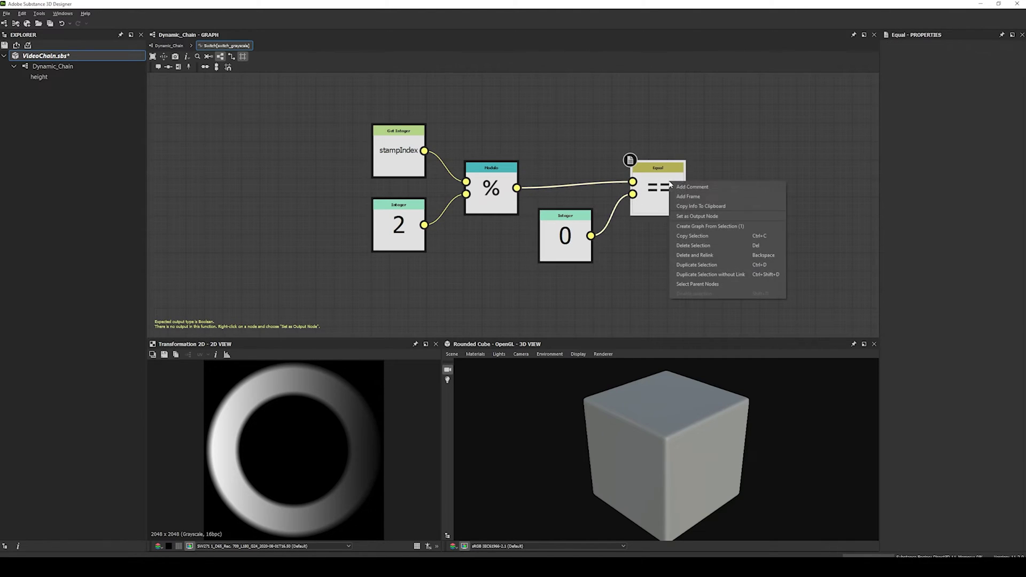
left_click(689, 215)
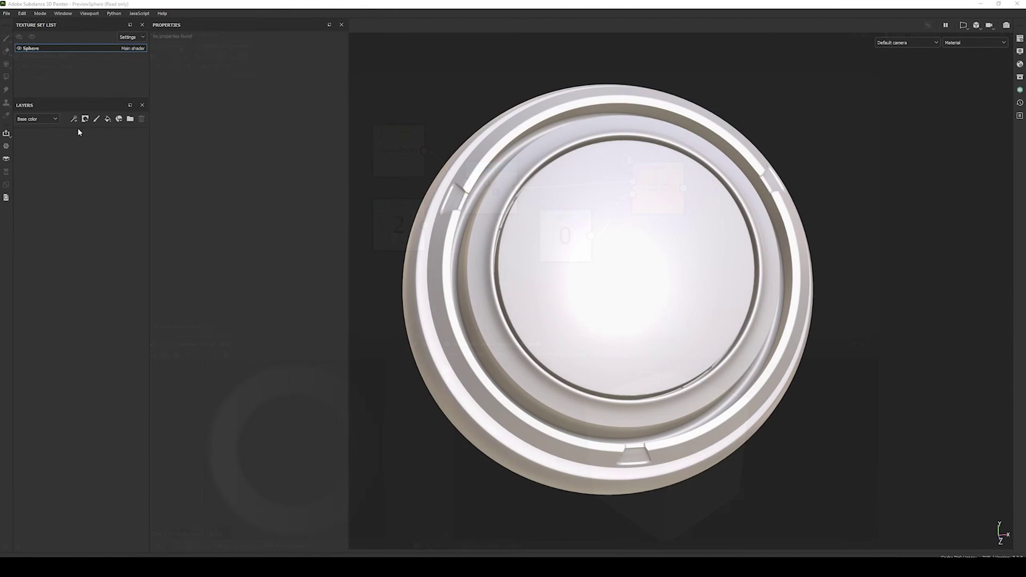
Add a new paint layer, check the material library, and turn on Follow Path for the brush.
left_click(85, 119)
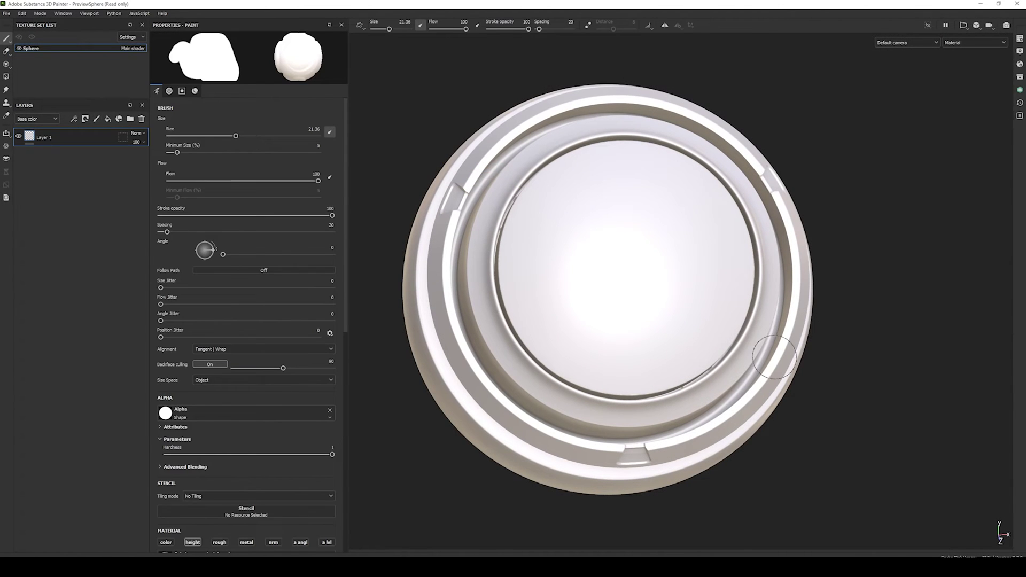
left_click(1020, 77)
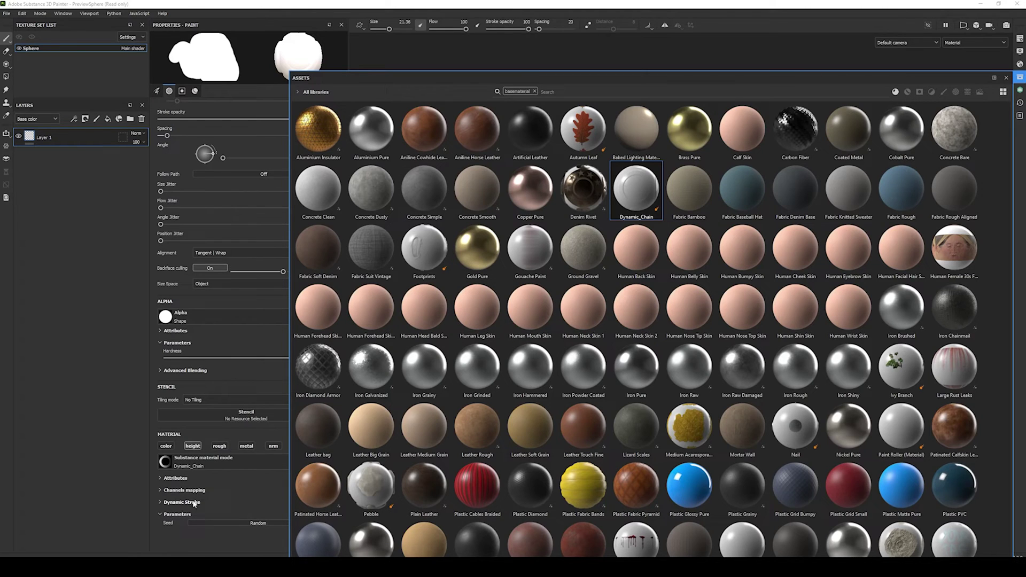
left_click(1019, 77)
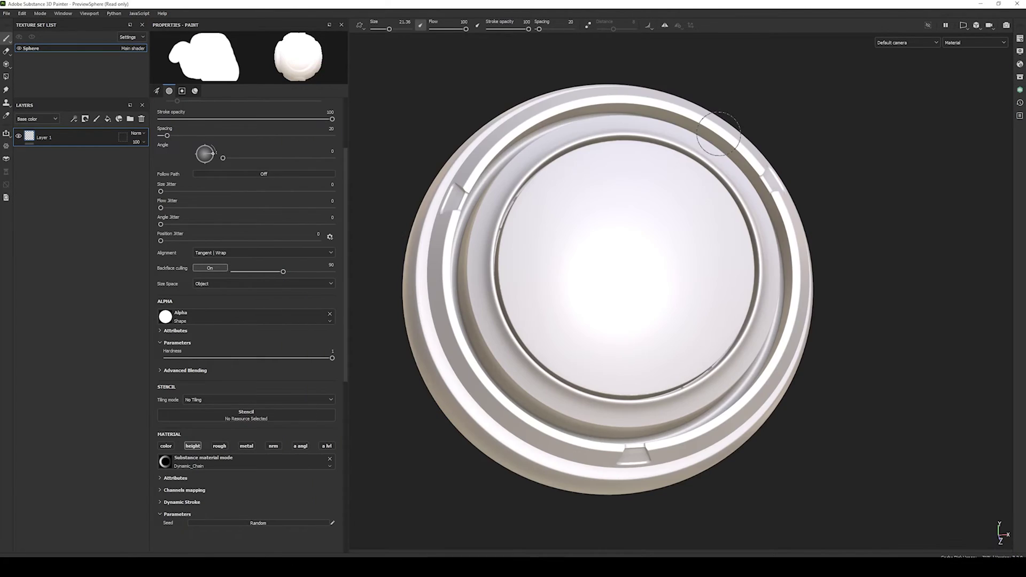
left_click(199, 174)
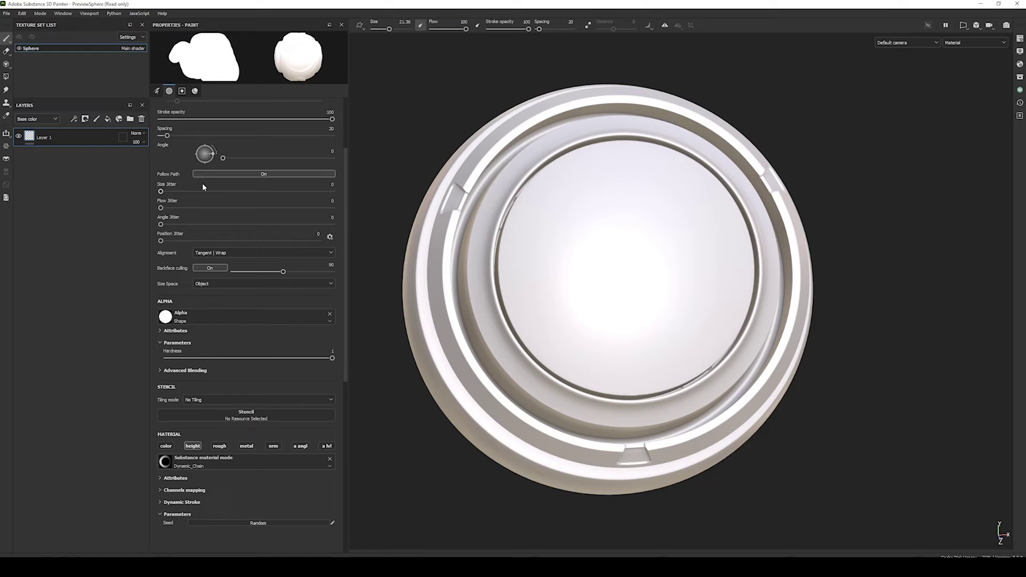
scroll(203, 185, "up", 3)
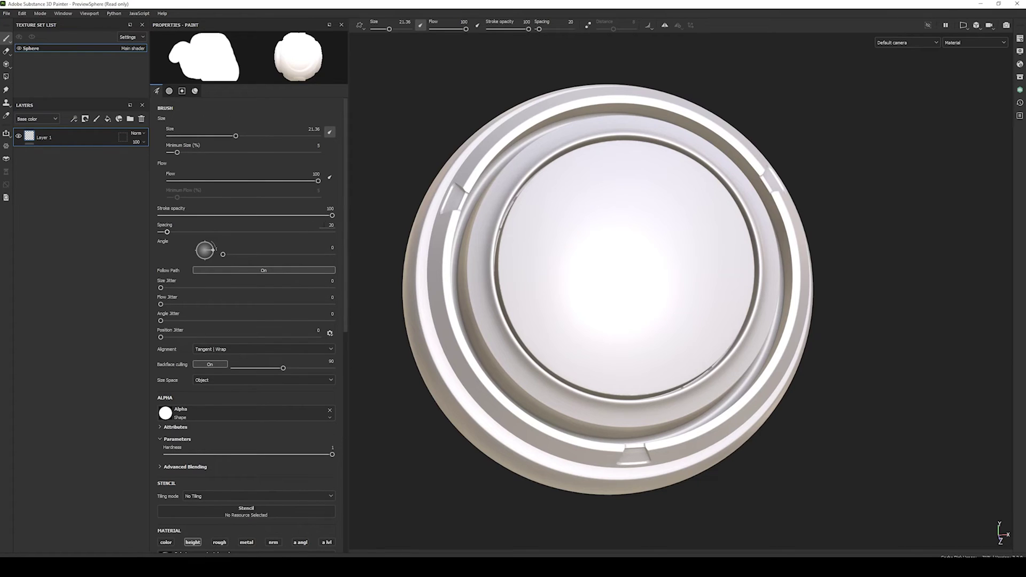
Set brush spacing to 49 and paint two vertical ring-link chains down the sphere.
type("9")
key("Return")
scroll(586, 332, "down", 3)
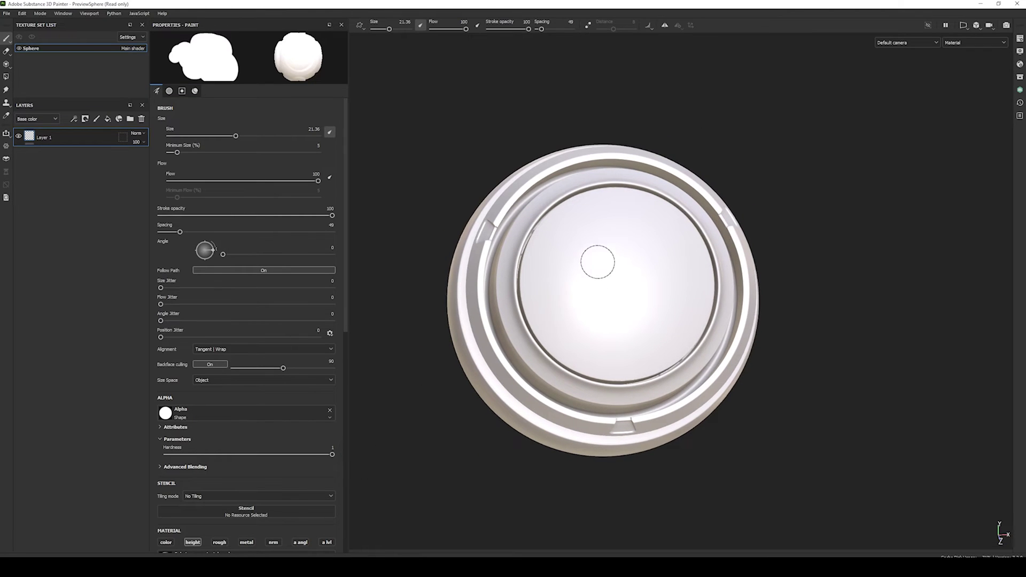
mouse_move(601, 222)
left_mouse_down()
mouse_move(599, 350)
mouse_move(545, 290)
mouse_move(577, 230)
mouse_move(659, 270)
mouse_move(647, 318)
mouse_move(641, 229)
left_mouse_up()
scroll(601, 347, "up", 3)
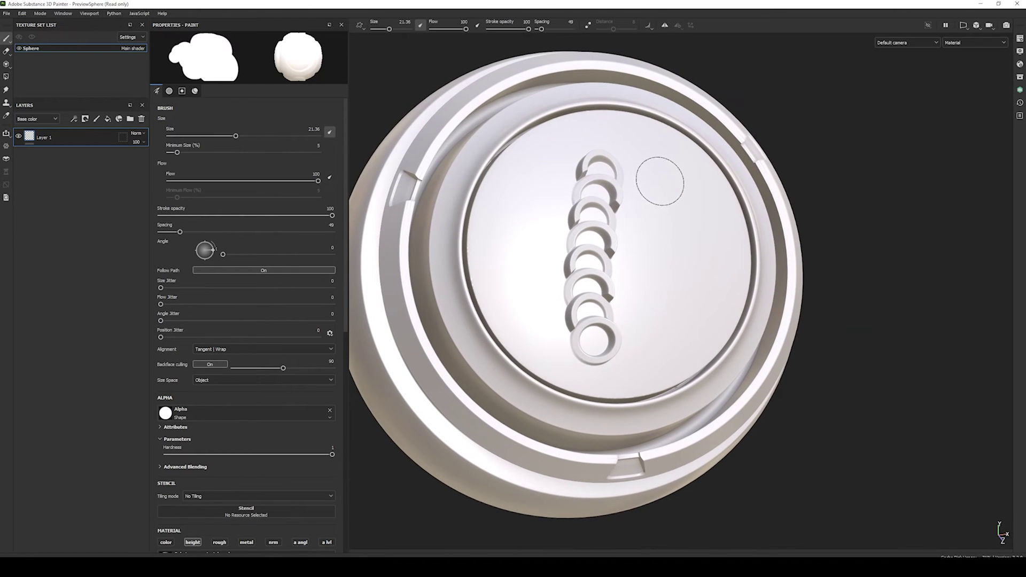
mouse_move(649, 170)
left_mouse_down()
mouse_move(676, 234)
mouse_move(675, 289)
mouse_move(655, 312)
mouse_move(594, 323)
mouse_move(567, 276)
mouse_move(588, 289)
left_mouse_up()
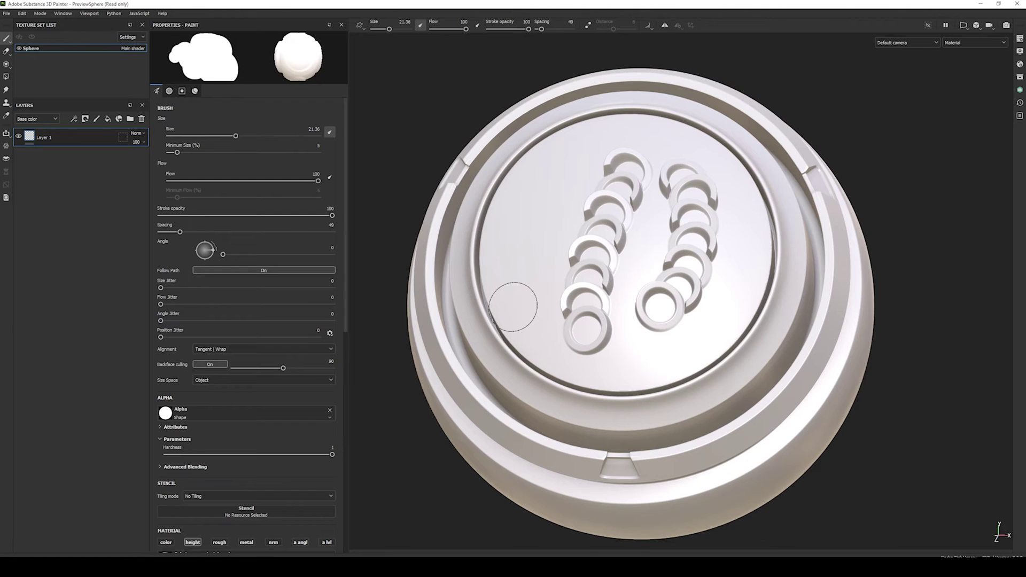
key("alt")
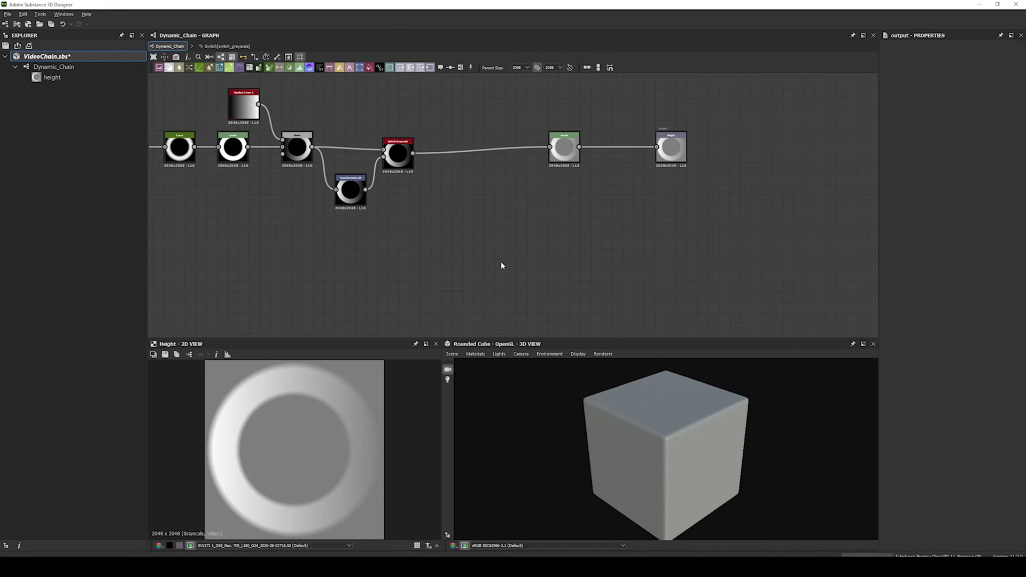
Add a Transformation 2D from the Switch output, rotated 180° and offset Y by 0.5.
key("space")
type("transform")
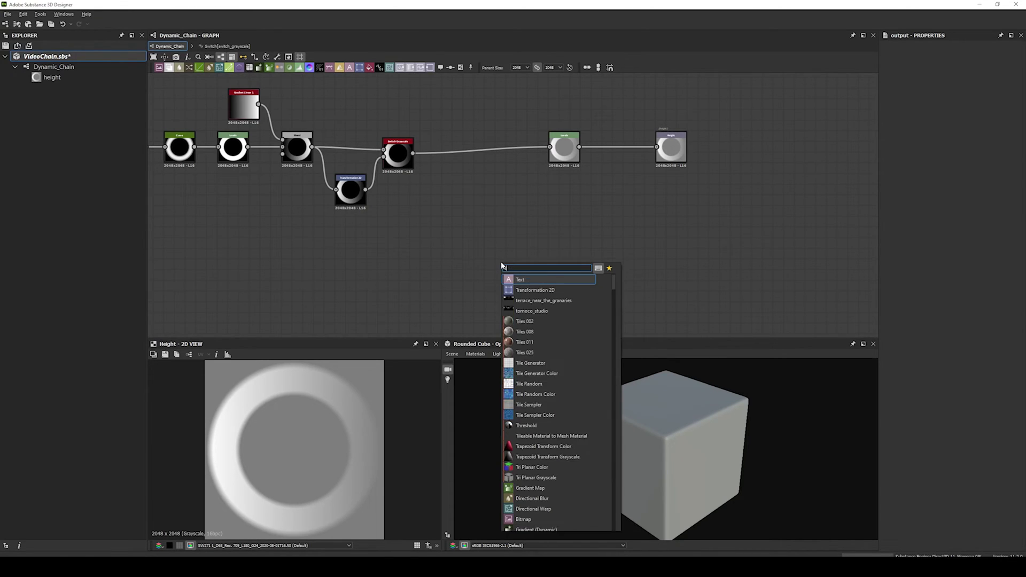
key("Return")
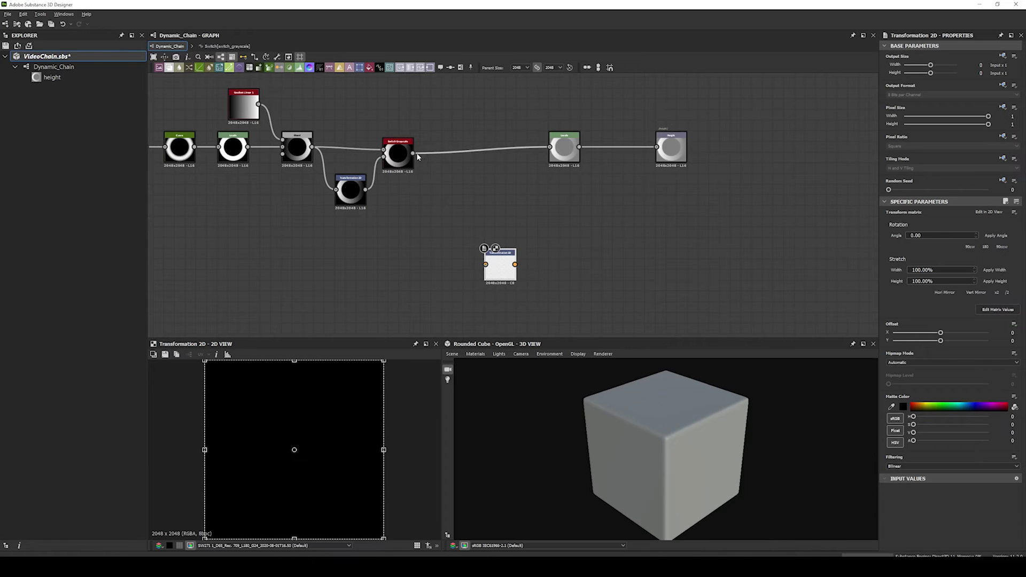
left_click_drag(413, 154, 464, 261)
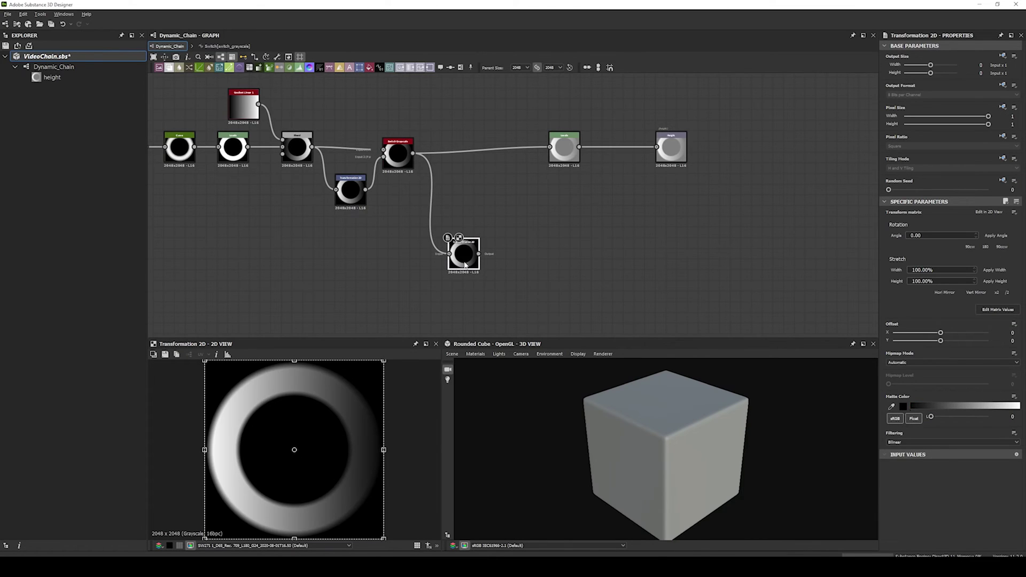
left_click(985, 247)
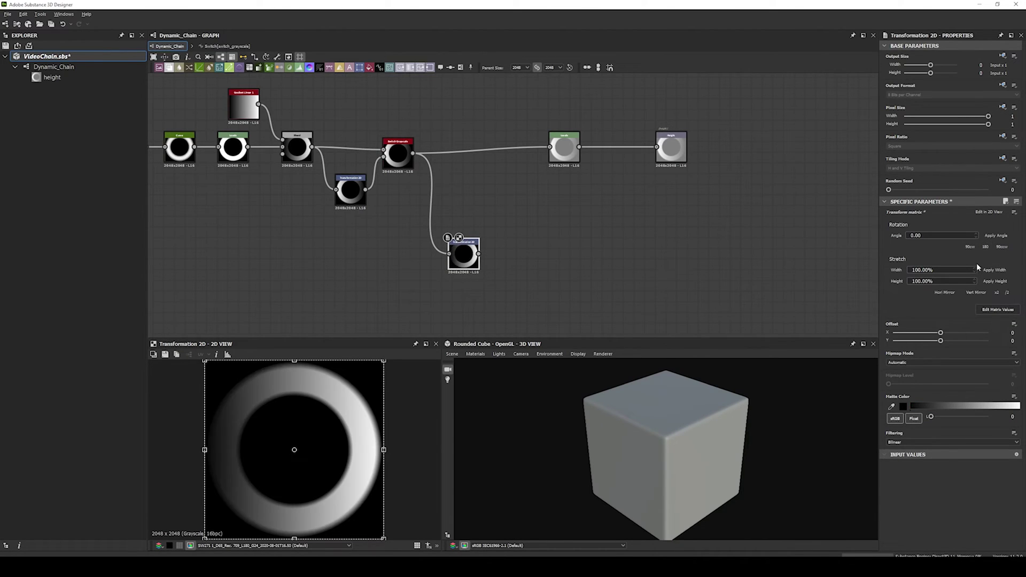
left_click_drag(942, 342, 1010, 343)
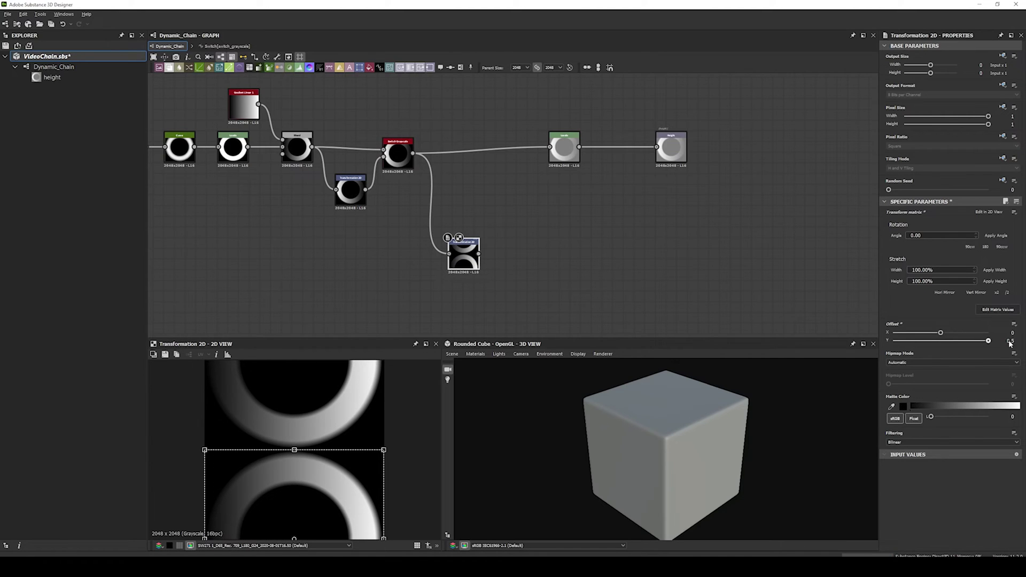
Add a Blend node with the transformed rings wired into its Background.
key("space")
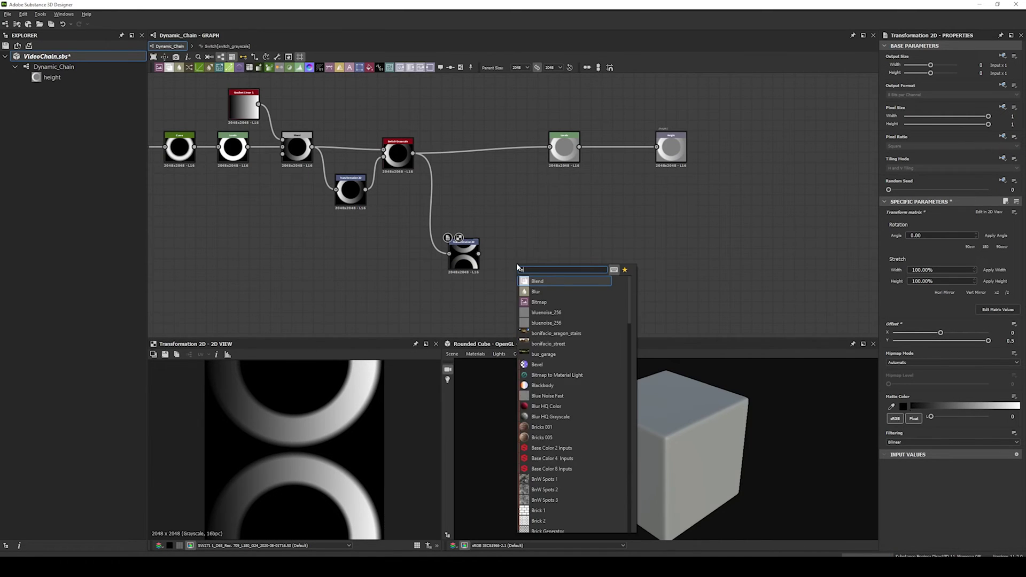
key("Return")
mouse_move(517, 267)
left_mouse_down()
mouse_move(539, 258)
mouse_move(503, 255)
mouse_move(529, 256)
left_mouse_up()
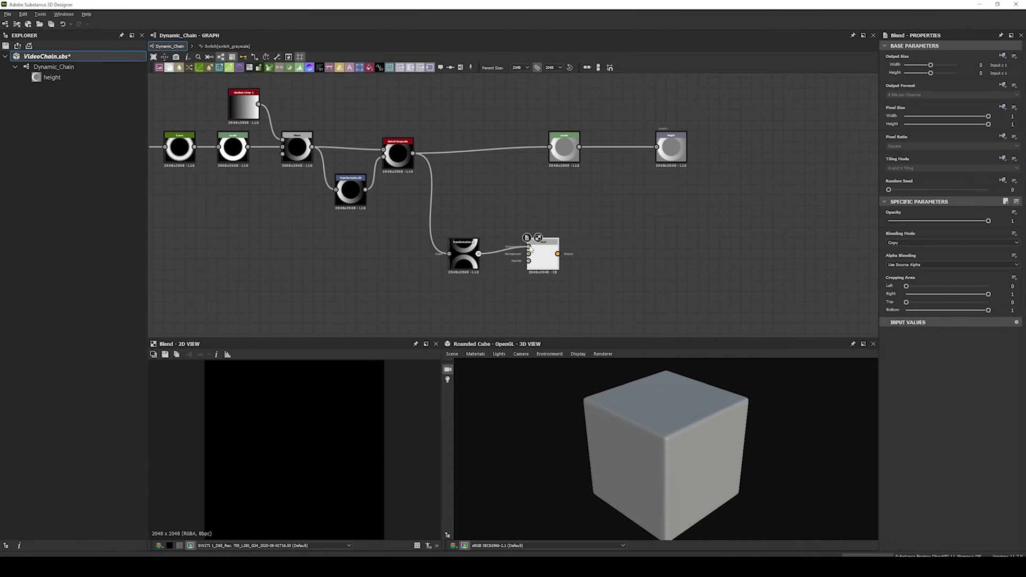
Wire Switch into the Blend in Subtract mode, then add Levels with the white handle pulled left.
mouse_move(413, 154)
left_mouse_down()
mouse_move(512, 250)
mouse_move(528, 247)
left_mouse_up()
left_click(903, 242)
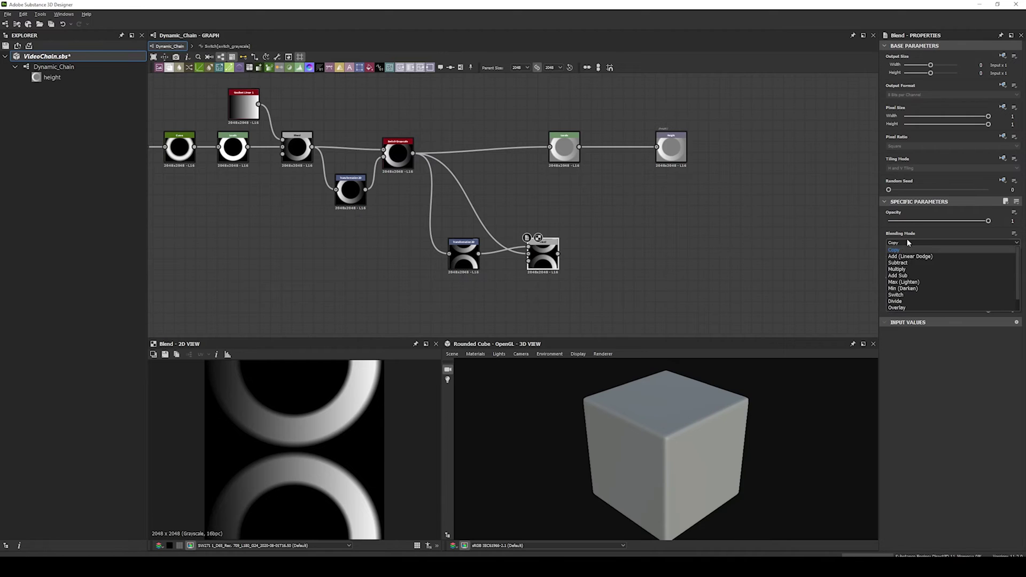
left_click(901, 262)
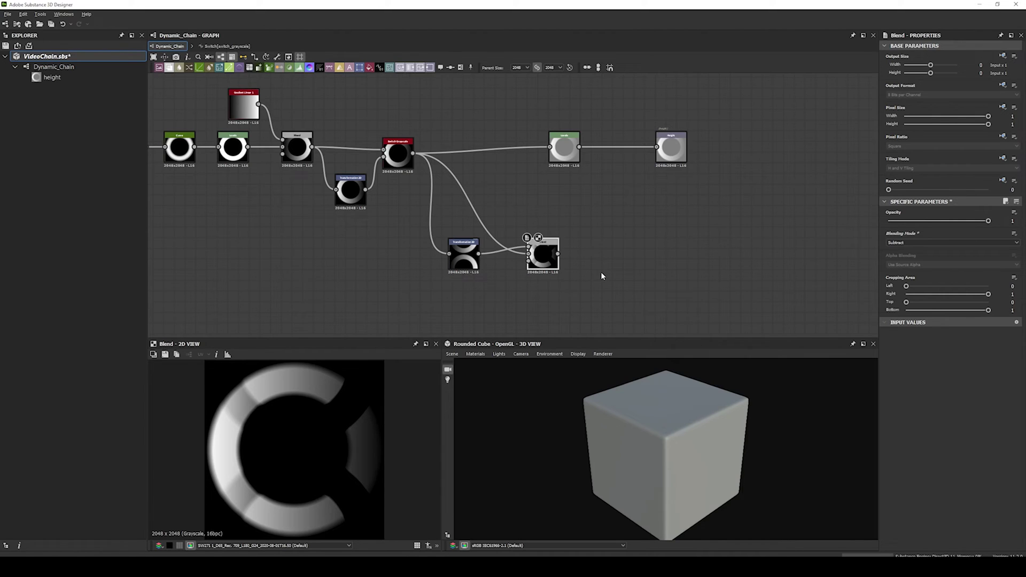
key("space")
type("levels")
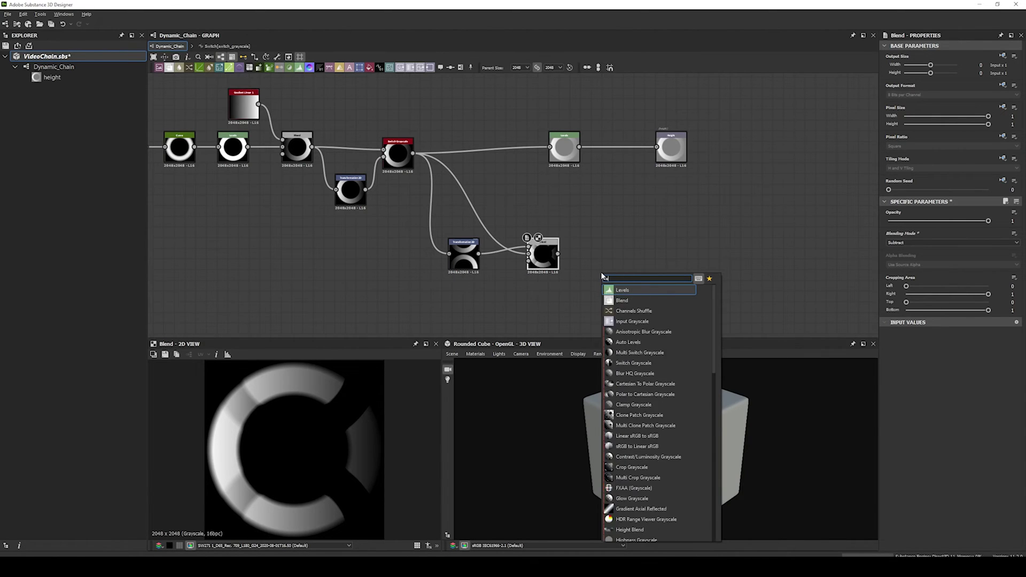
key("Return")
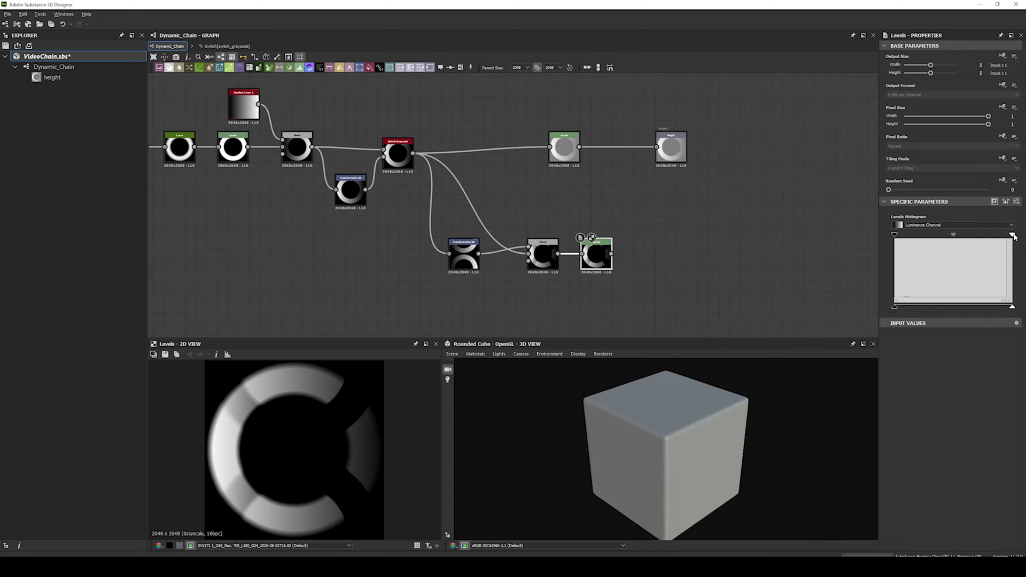
left_click_drag(1013, 235, 887, 238)
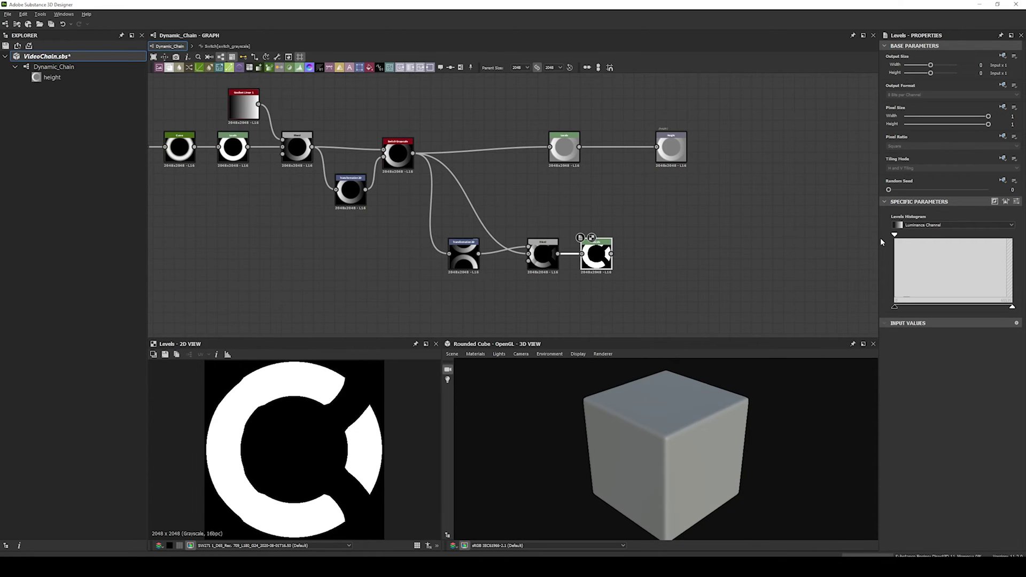
Add an Output node fed by Levels and start renaming its identifier.
key("space")
type("ou")
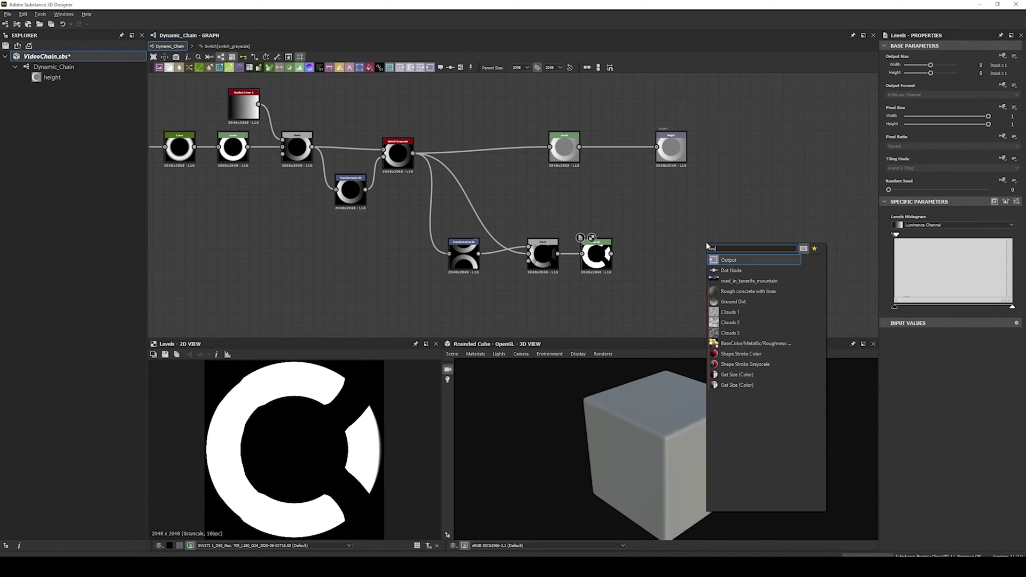
type("tp")
key("Return")
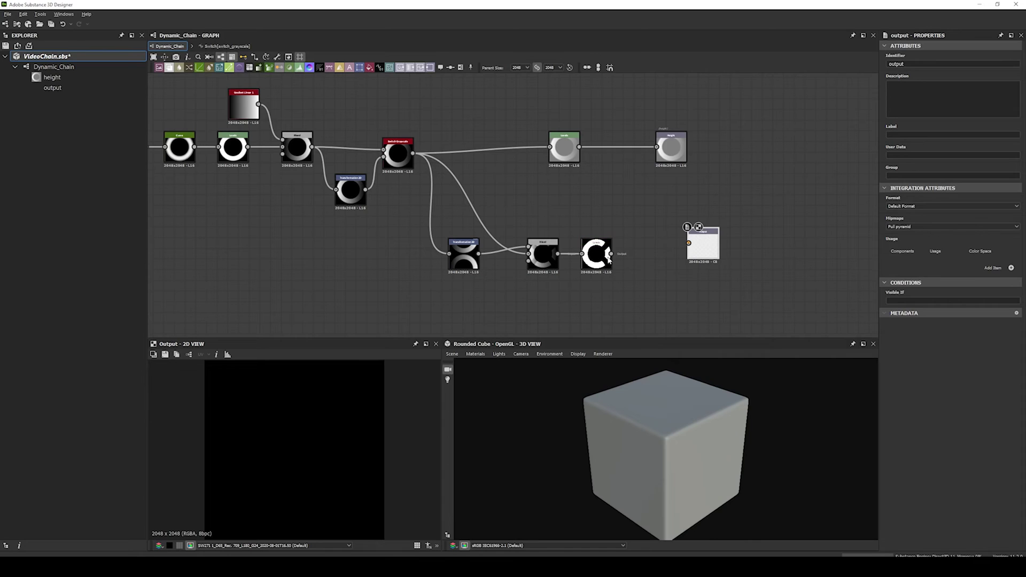
left_click_drag(610, 255, 666, 264)
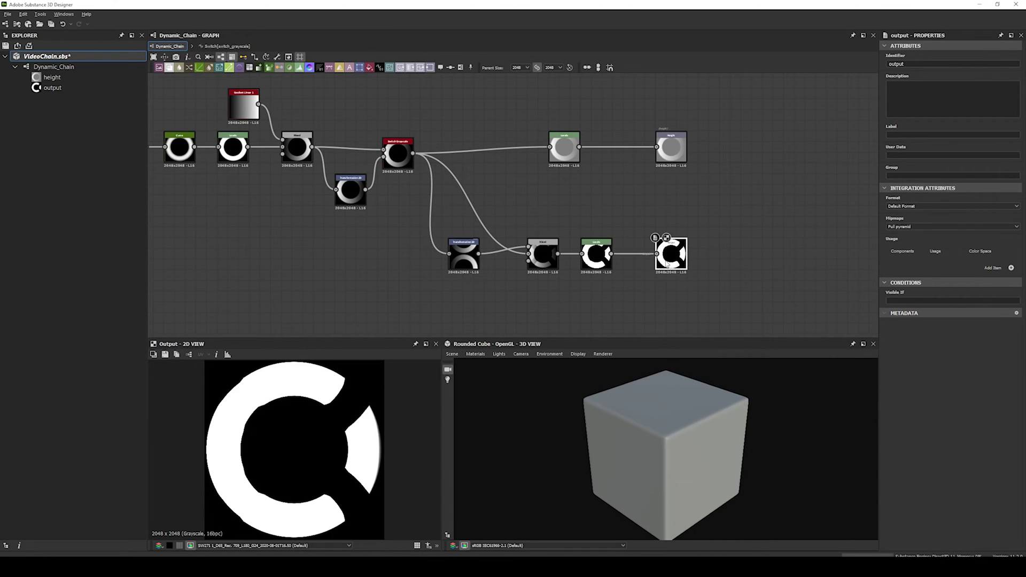
double_click(896, 63)
Confirm the output identifier alpha, add a new paint layer, and pick the Dynamic_Chain material.
type("alpha")
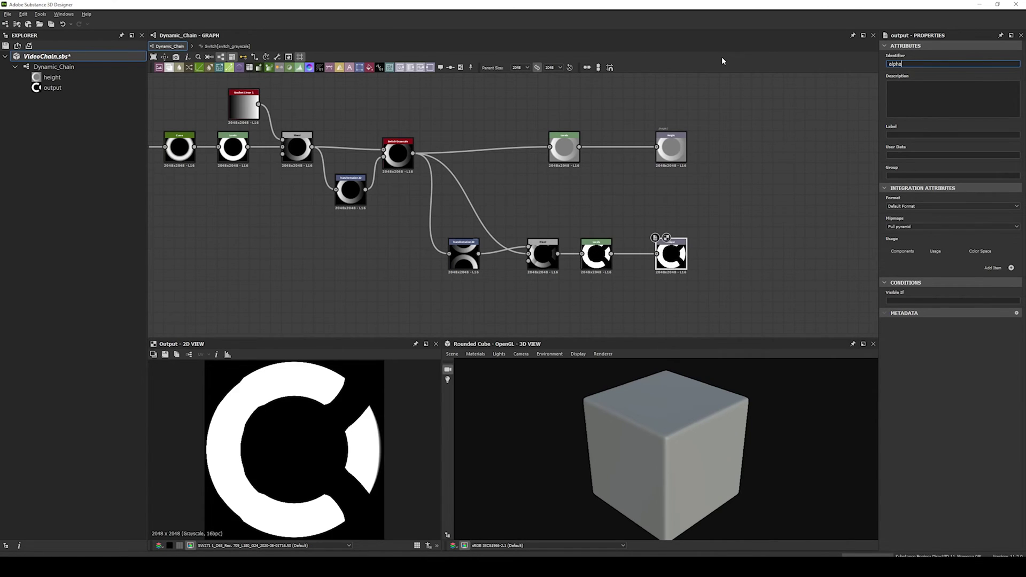
key("Return")
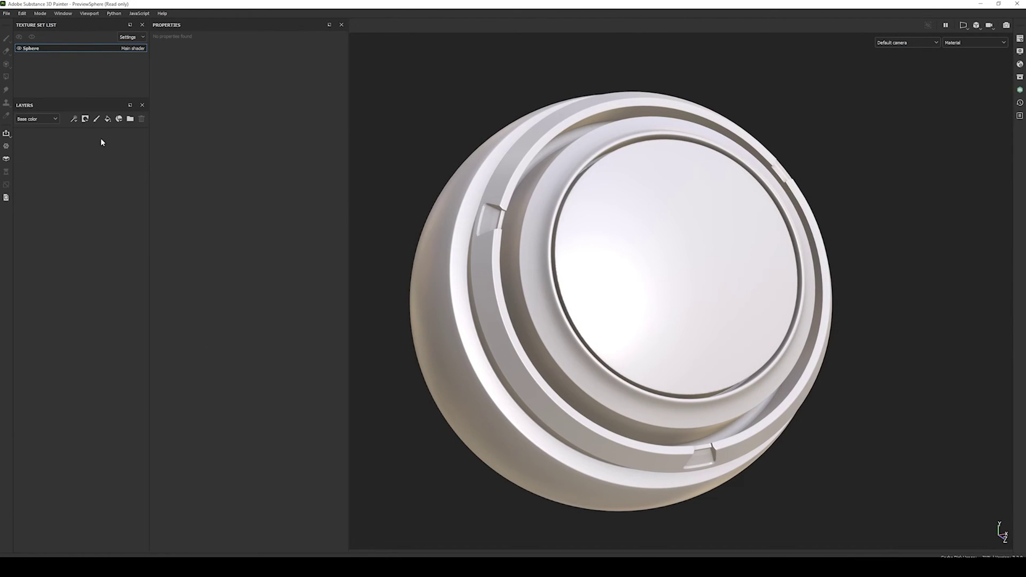
left_click(97, 120)
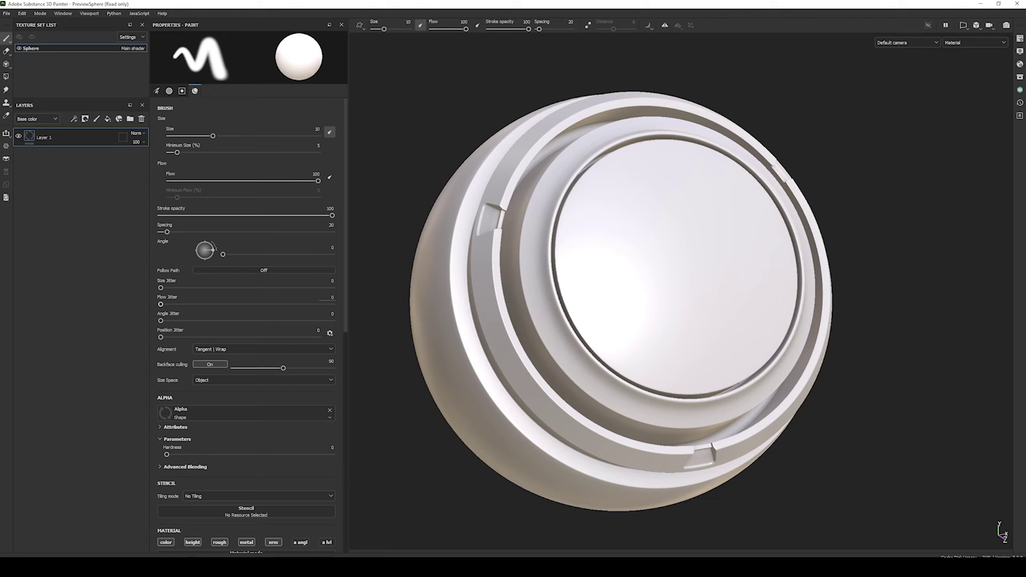
left_click(1020, 79)
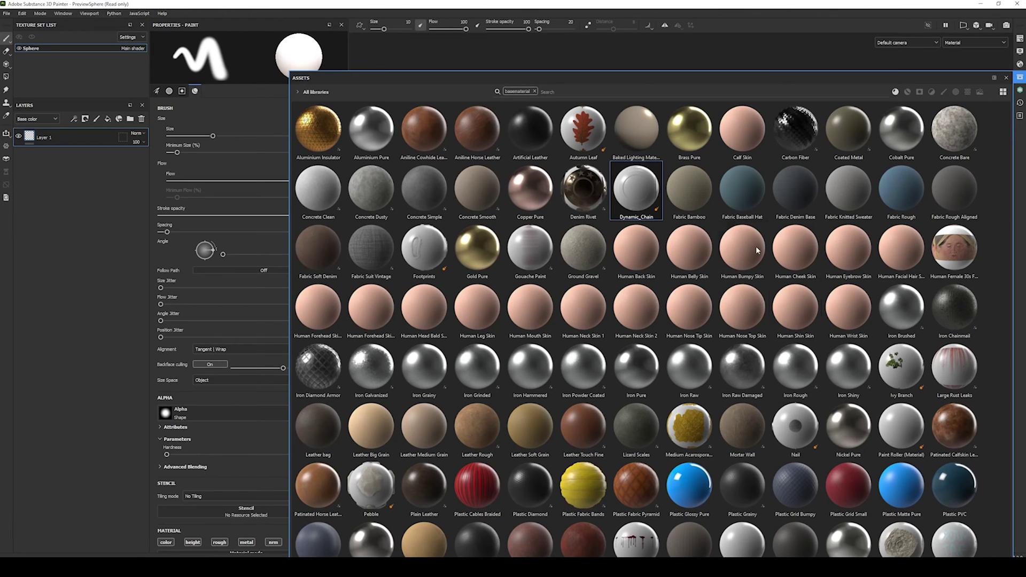
left_click(650, 203)
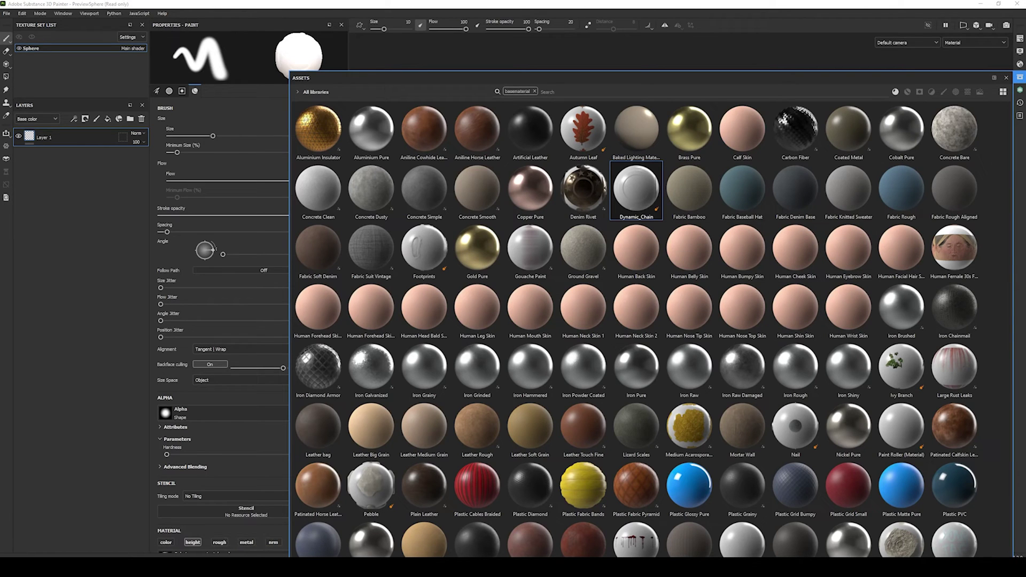
left_click(1020, 79)
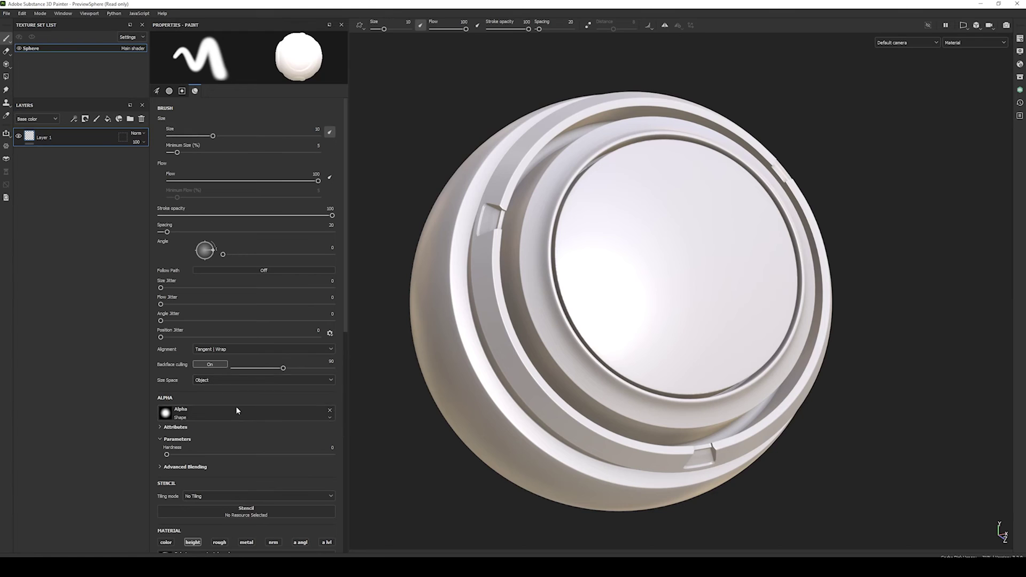
Give the brush full hardness, spacing 49 and Follow Path on.
left_click_drag(206, 454, 334, 454)
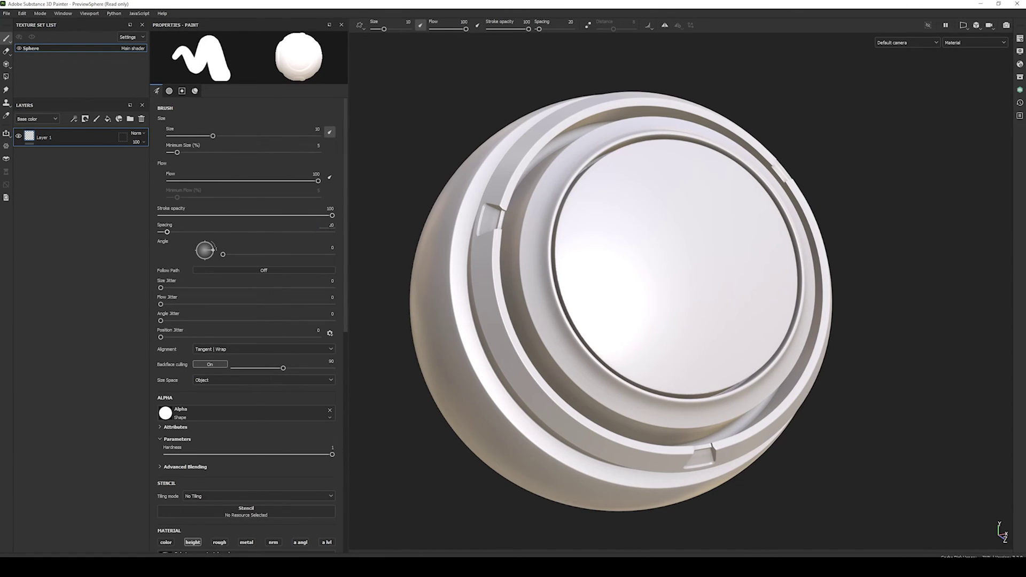
type("49")
key("Return")
left_click(279, 271)
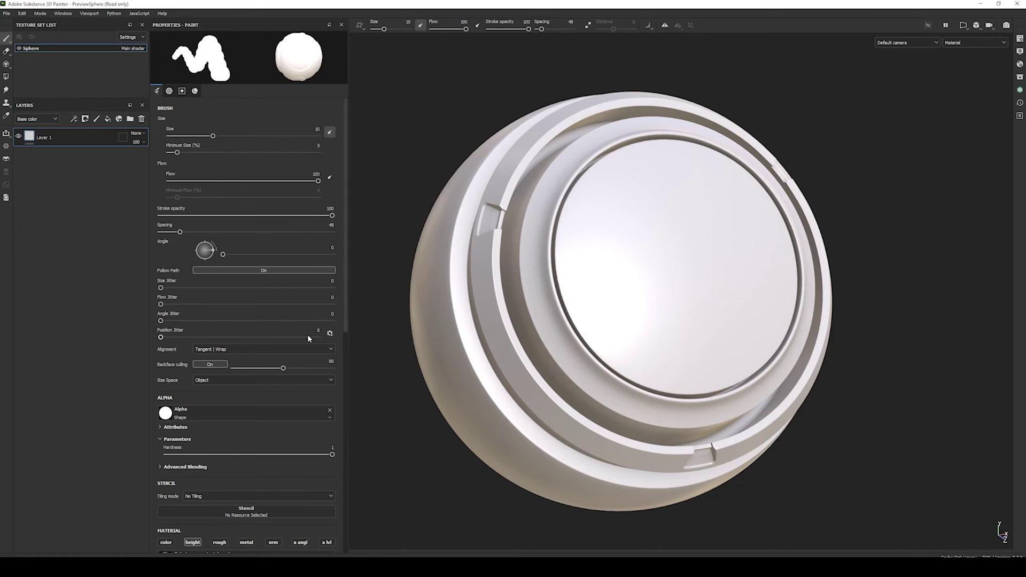
scroll(308, 338, "down", 4)
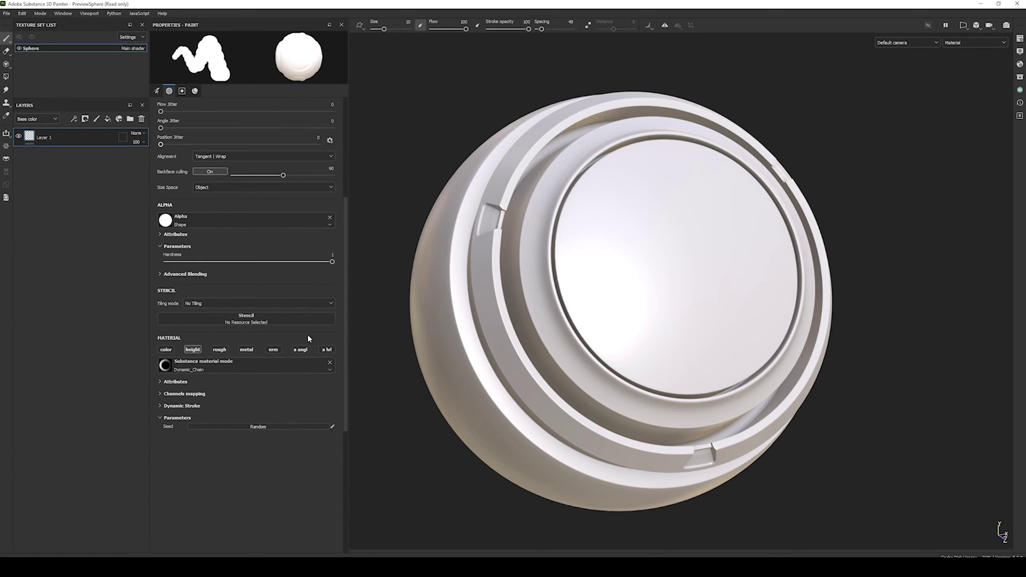
Map the material's Mask channel to alpha in Channels mapping.
left_click(179, 395)
left_click(193, 418)
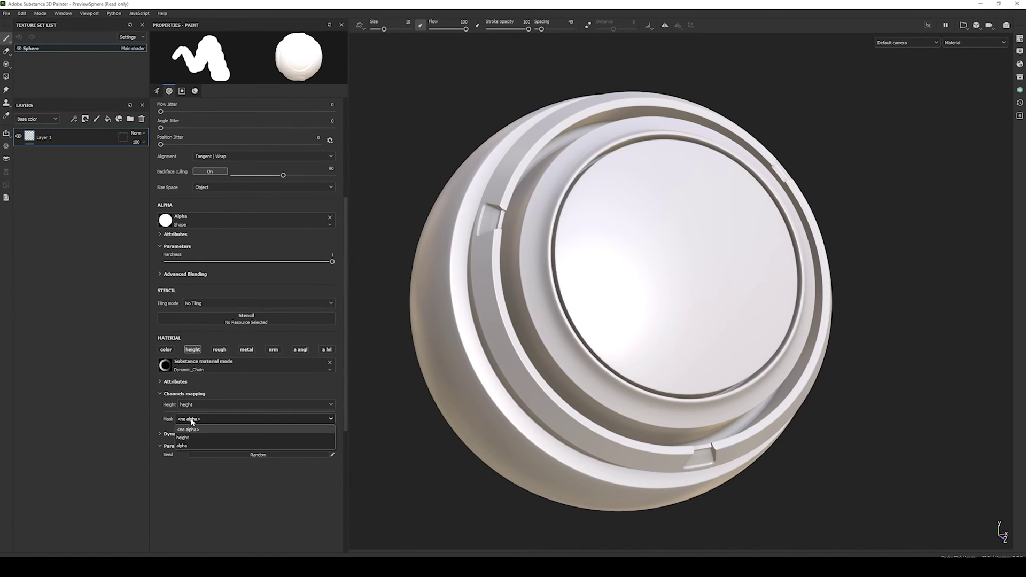
left_click(191, 446)
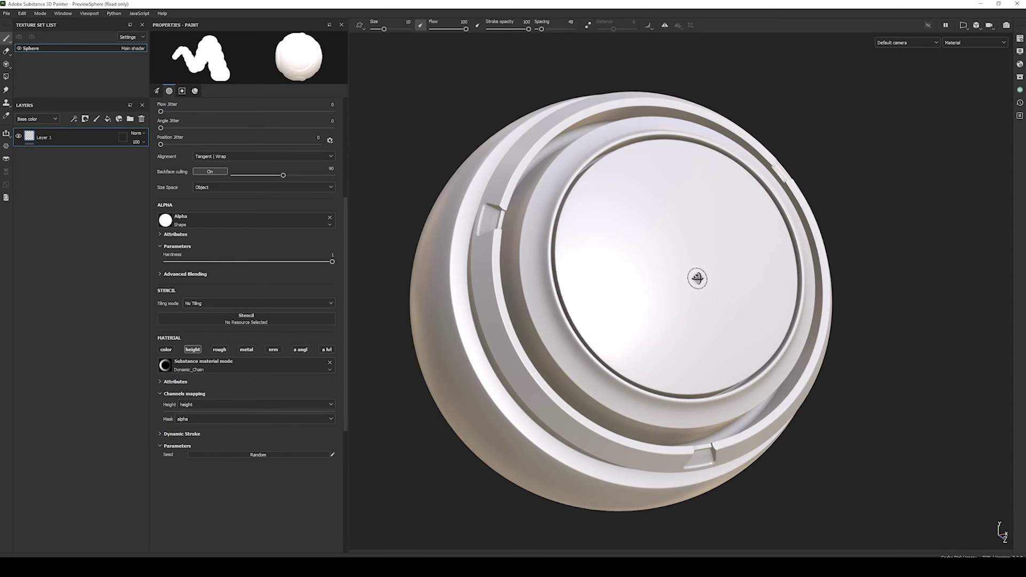
Enlarge the brush to 17.34 and paint a C-shaped chain across the sphere cap.
left_click_drag(692, 270, 717, 272, "alt")
right_click_drag(663, 215, 663, 203, "ctrl")
mouse_move(648, 168)
left_mouse_down()
mouse_move(614, 213)
mouse_move(609, 275)
mouse_move(705, 351)
mouse_move(744, 333)
mouse_move(775, 291)
mouse_move(776, 261)
mouse_move(745, 199)
left_mouse_up()
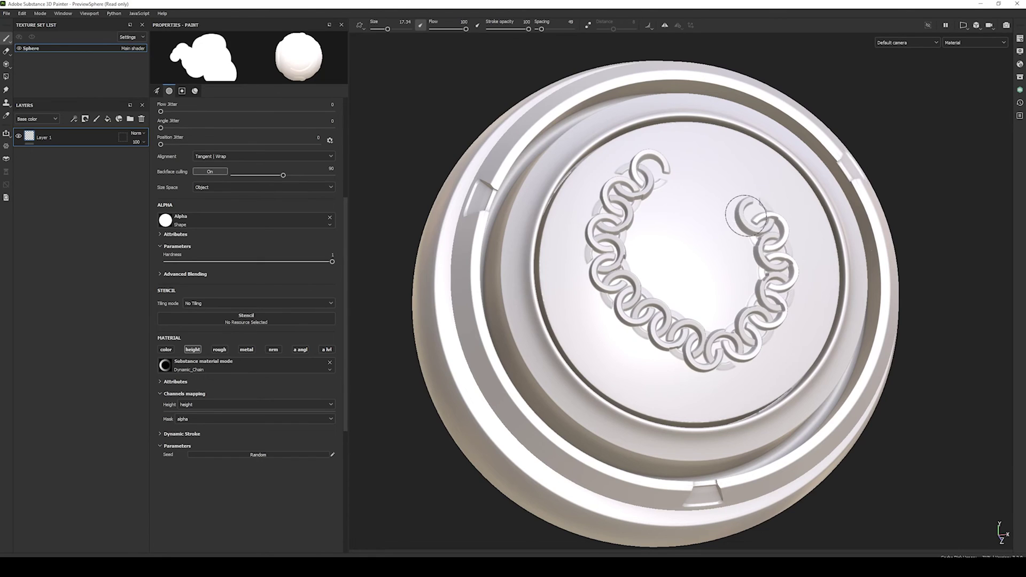
mouse_move(668, 229)
left_mouse_down("alt")
mouse_move(648, 229)
mouse_move(691, 225)
mouse_move(751, 183)
mouse_move(732, 256)
mouse_move(673, 232)
mouse_move(524, 207)
left_mouse_up("alt")
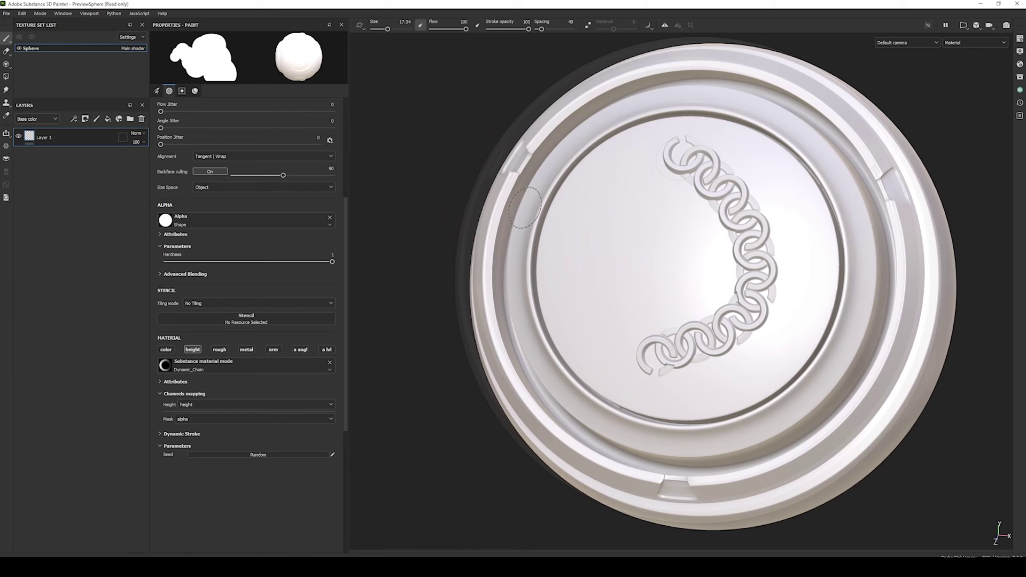
Add an anchor point to Layer 1 and create a new fill layer above it.
right_click(30, 134)
left_click(61, 425)
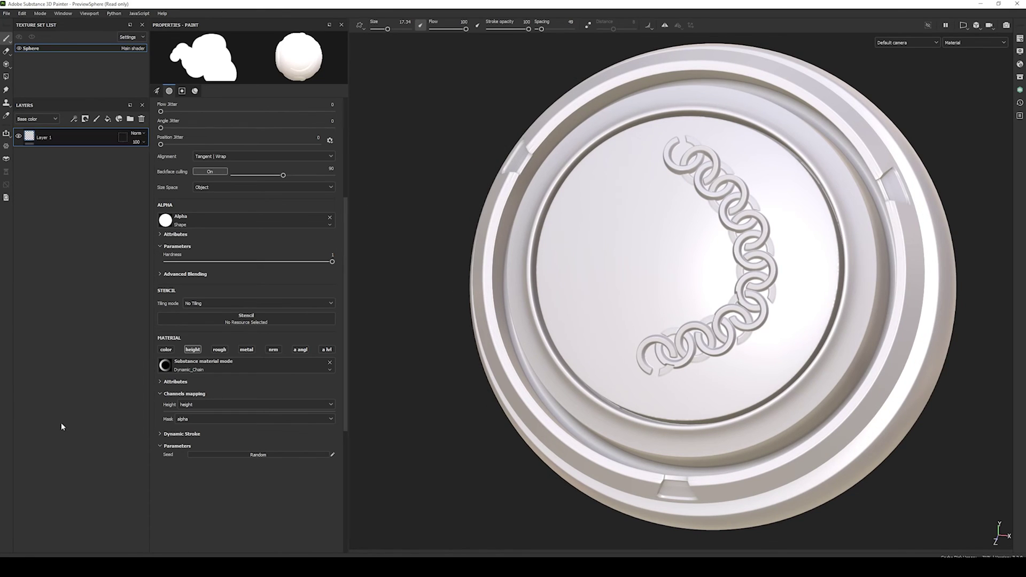
left_click(107, 118)
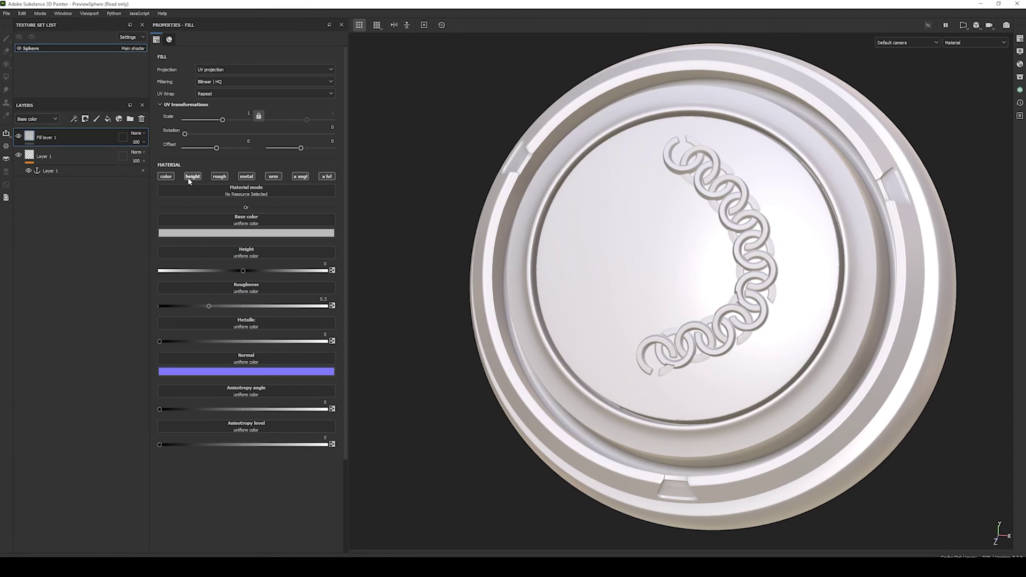
Keep only the fill's color, metal and rough channels, with Metallic 1 and Roughness 0.1.
left_click(166, 177)
left_click(243, 180)
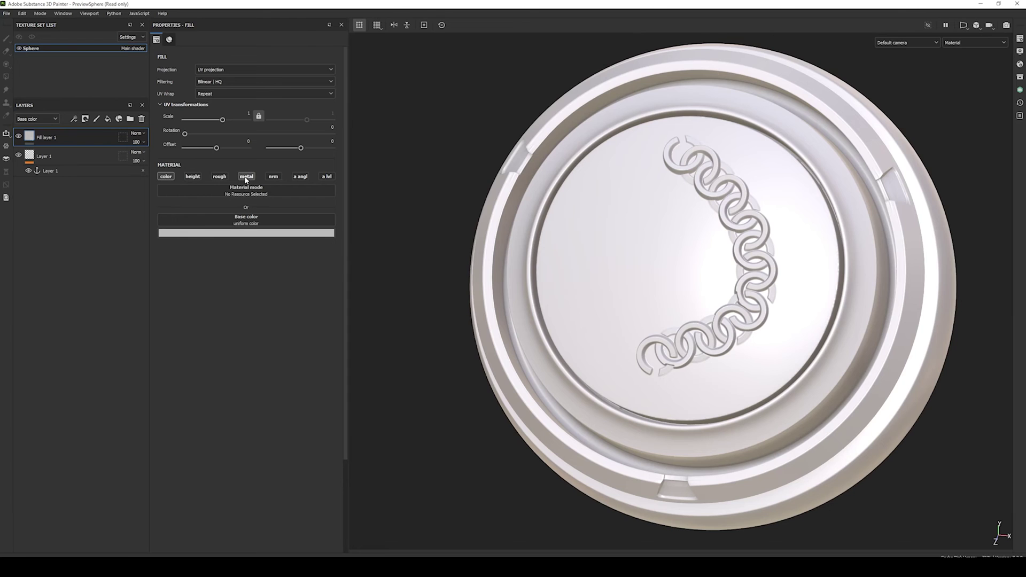
left_click(197, 269)
left_click_drag(198, 271, 327, 271)
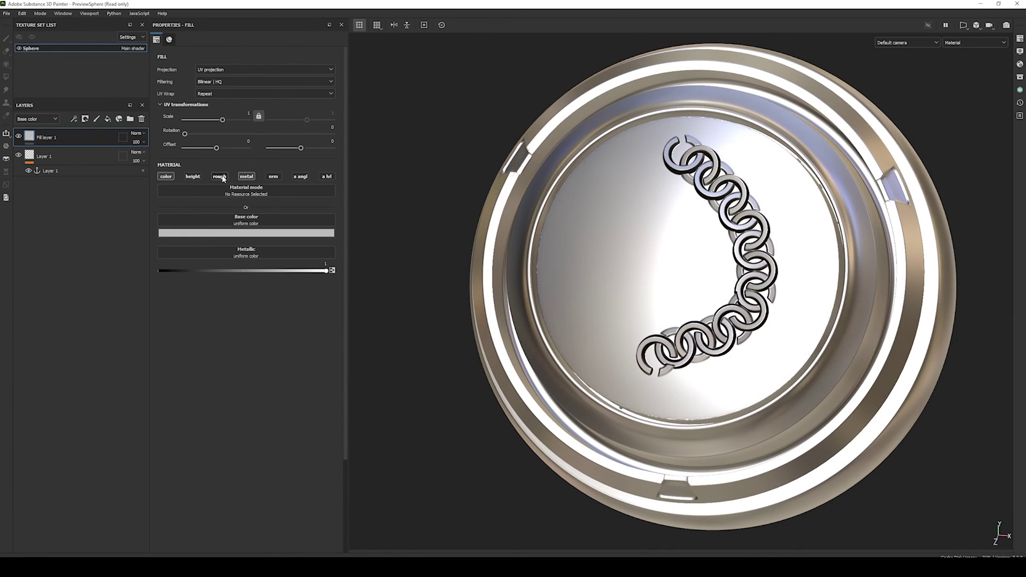
left_click(219, 177)
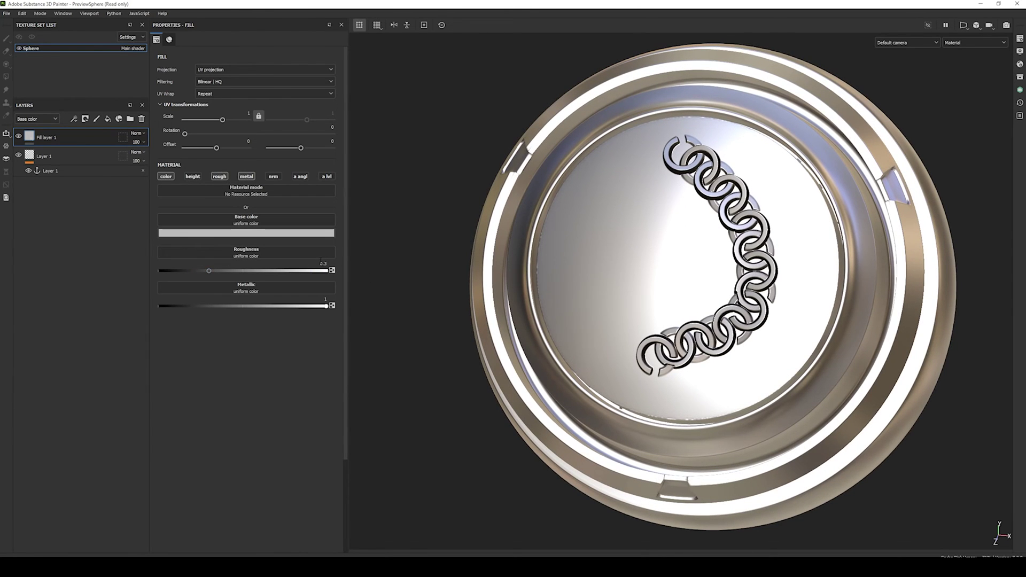
type("1")
key("Return")
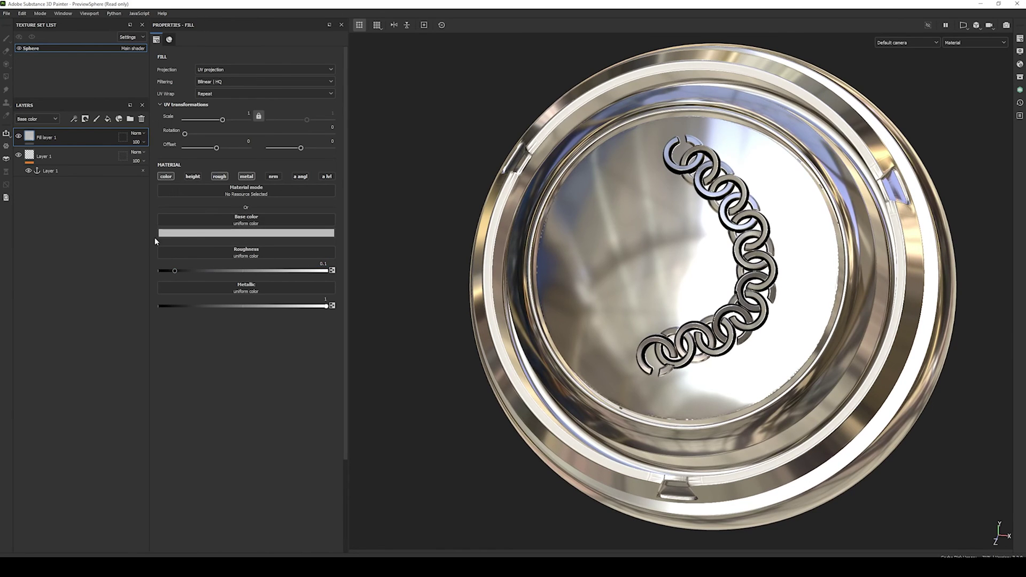
Add a black mask to Fill layer 1 with a fill effect inside it.
right_click(30, 138)
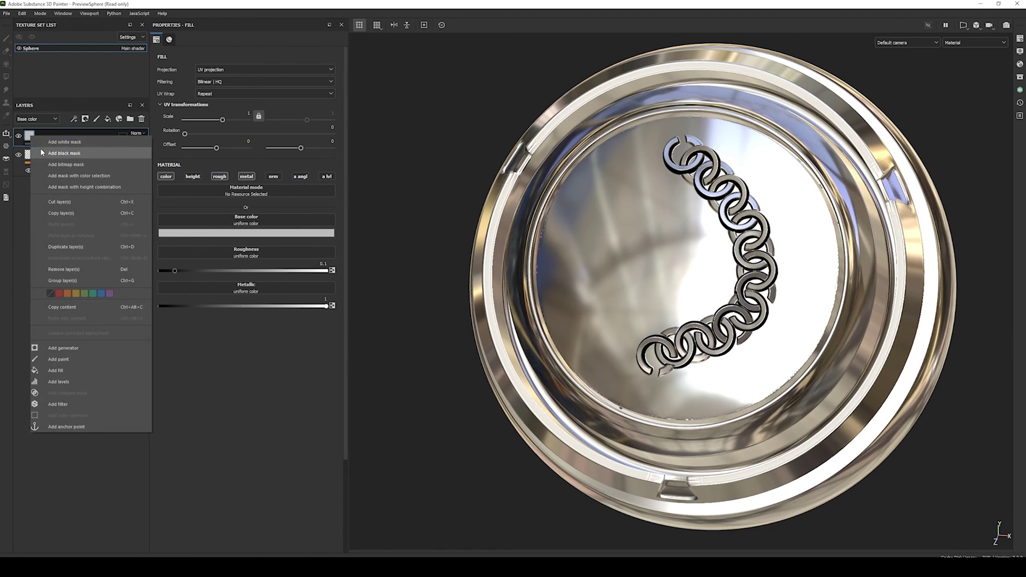
left_click(40, 149)
right_click(41, 136)
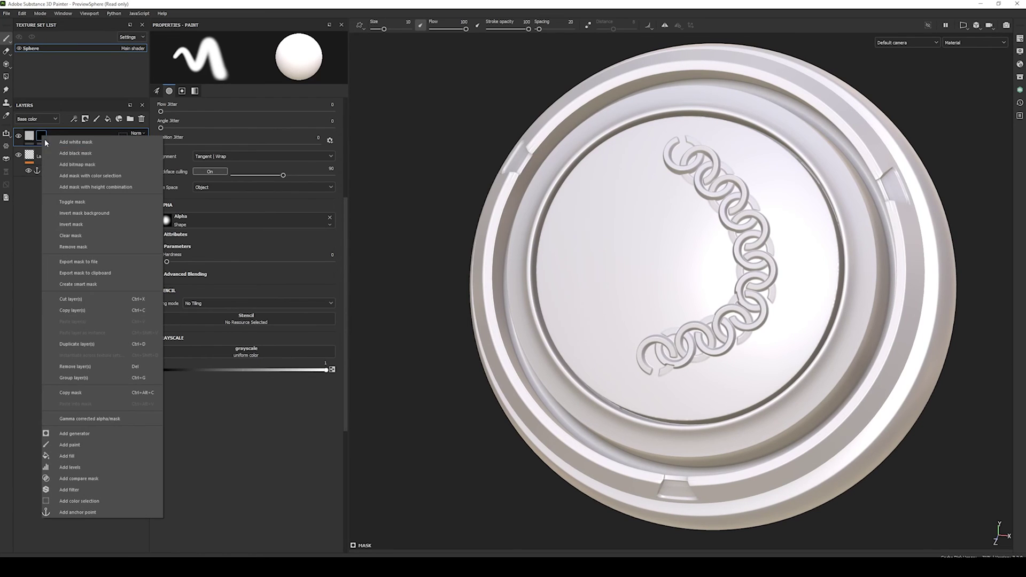
left_click(60, 454)
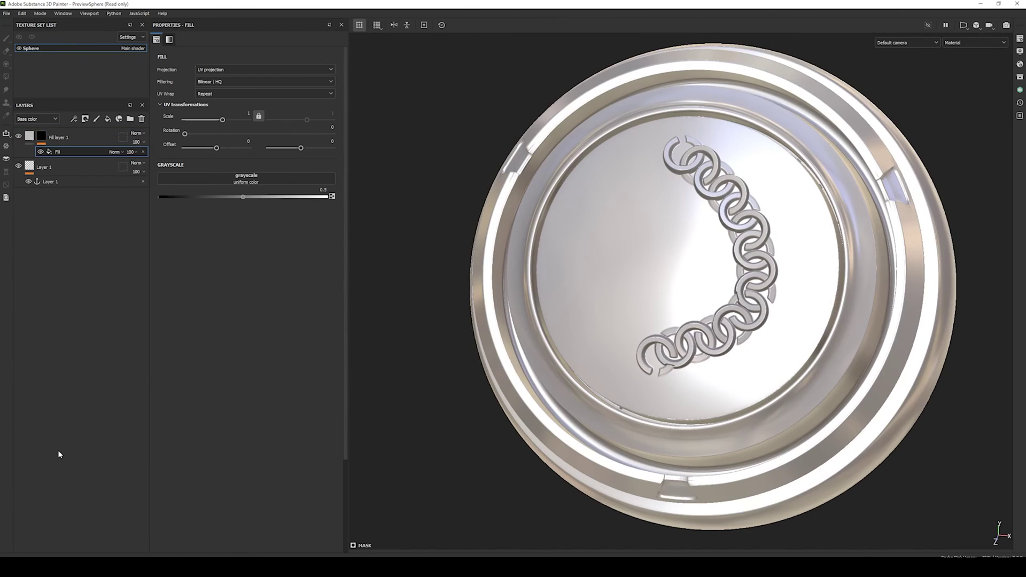
Source the mask fill from the Layer 1 anchor point's Height channel.
left_click(227, 178)
left_click(271, 189)
left_click(260, 197)
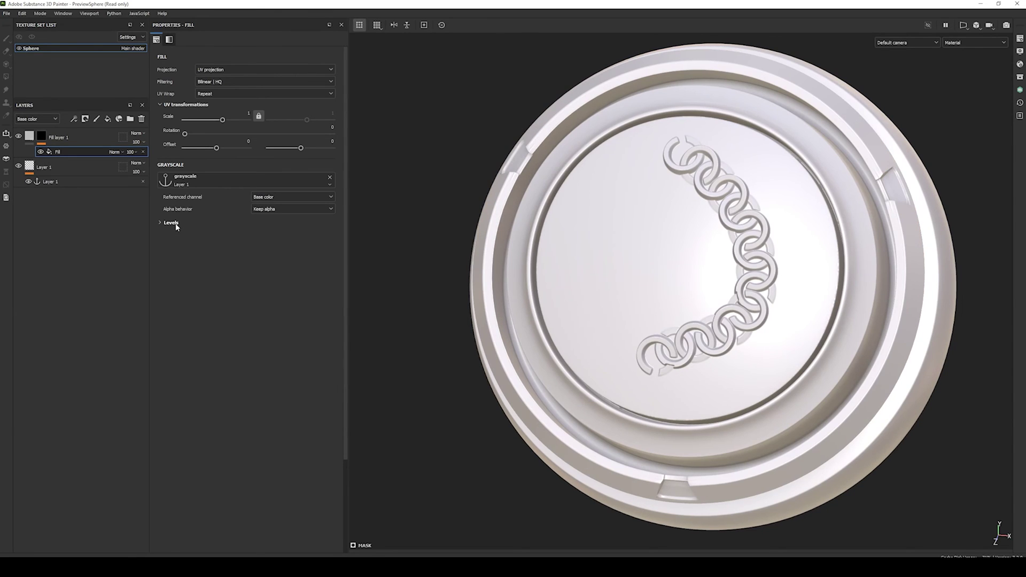
left_click(259, 200)
left_click(261, 224)
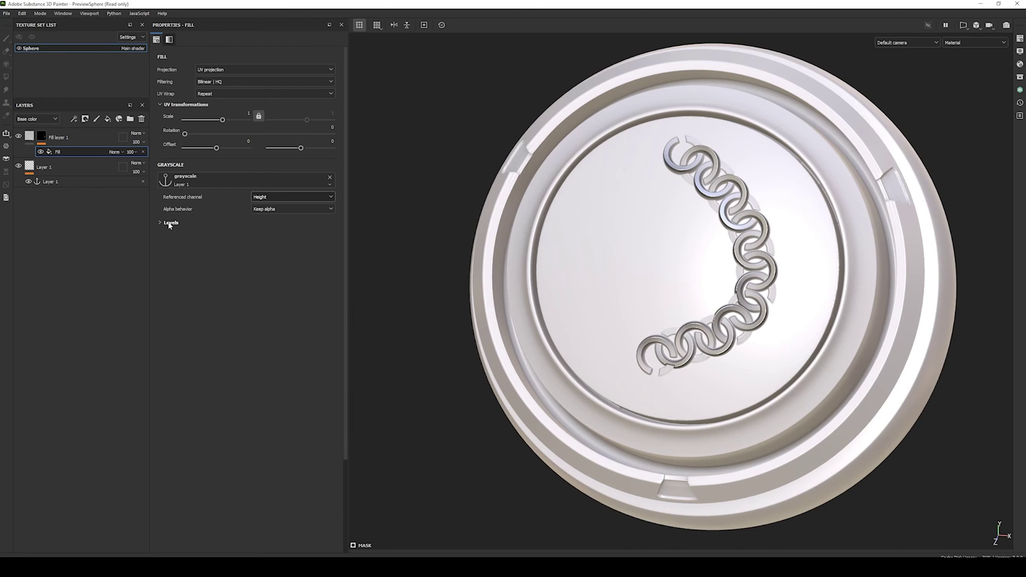
Tighten the mask Levels to about 0.032 so only the chain links turn metal.
left_click(171, 222)
left_click_drag(331, 240, 171, 241)
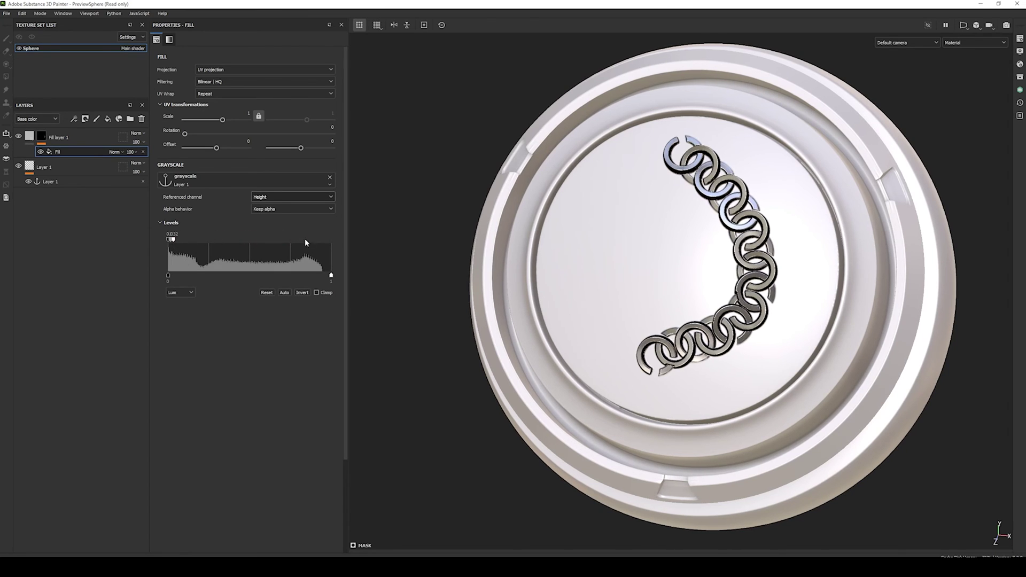
left_click_drag(683, 226, 604, 264, "alt")
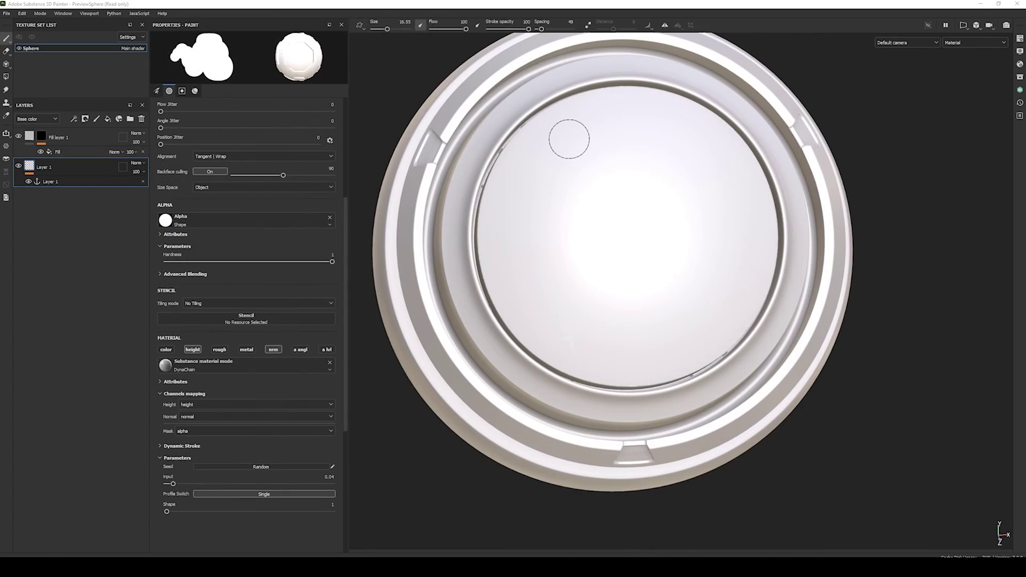
Test chain strokes with Shape values 1, 2 and 3, then undo them.
mouse_move(568, 137)
left_mouse_down()
mouse_move(531, 188)
mouse_move(517, 244)
mouse_move(532, 319)
left_mouse_up()
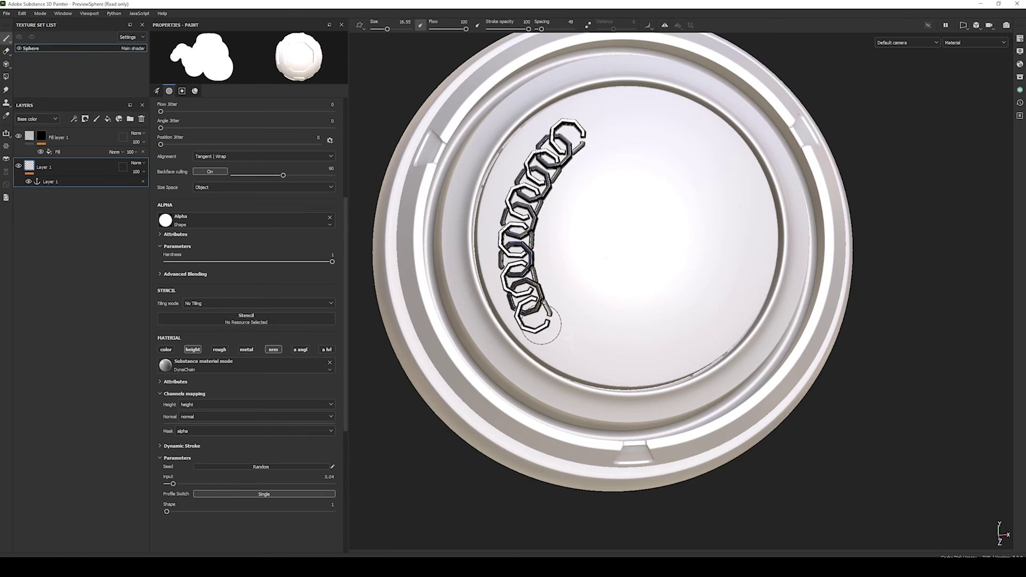
left_click_drag(167, 511, 174, 512)
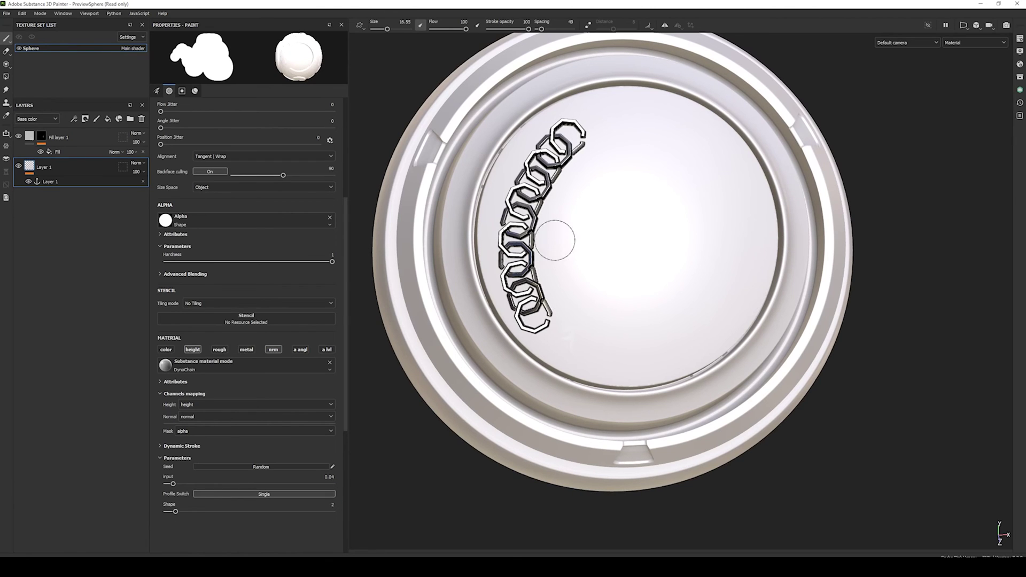
left_click_drag(612, 156, 584, 332)
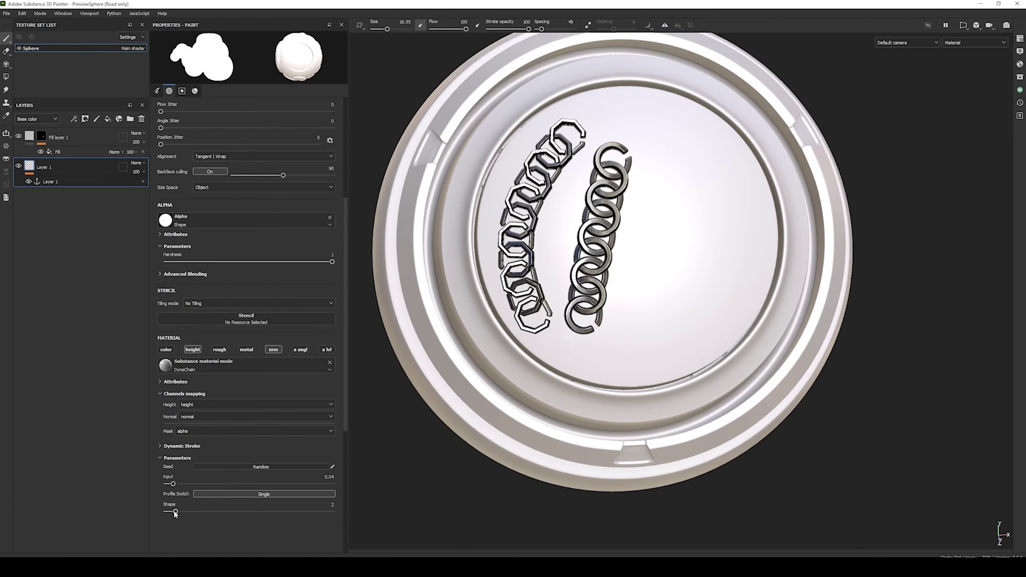
left_click_drag(175, 511, 184, 511)
left_click_drag(680, 182, 637, 359)
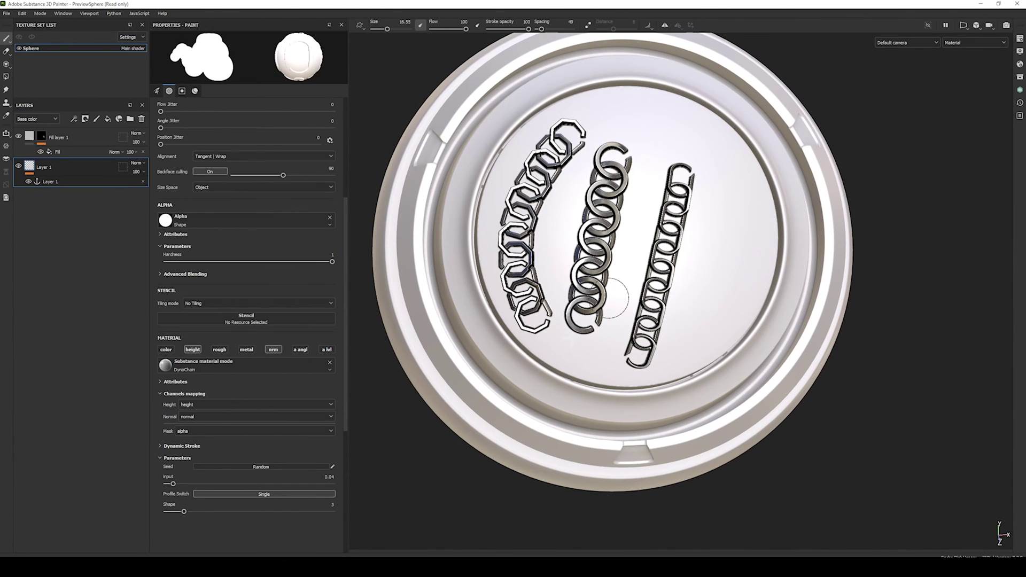
key("ctrl+z")
key("ctrl+z")
key("ctrl+z")
Switch the profile to Double and paint two side-by-side chains with Shape 2.
left_click(196, 493)
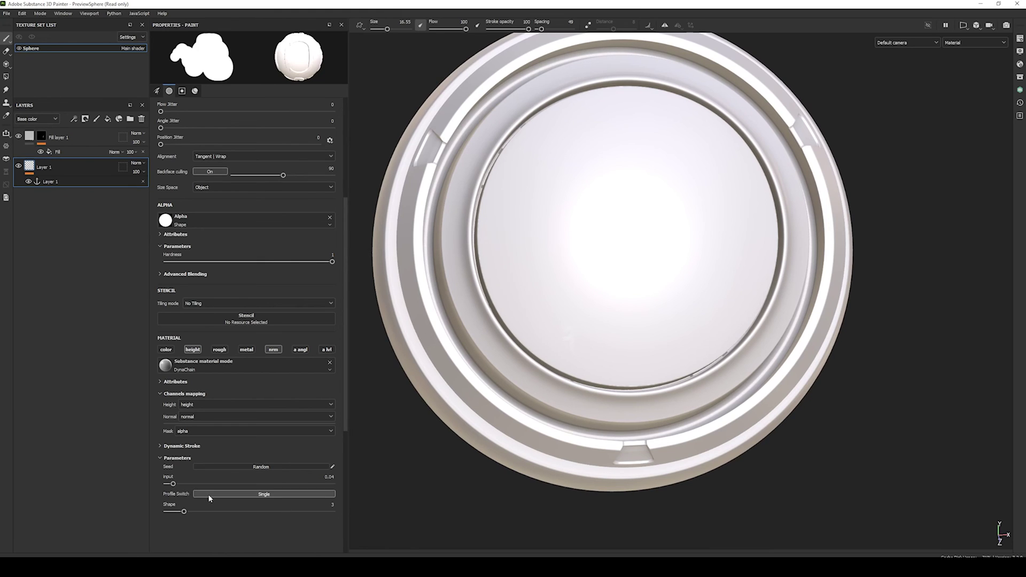
mouse_move(556, 134)
left_mouse_down()
mouse_move(512, 214)
mouse_move(505, 272)
mouse_move(524, 318)
left_mouse_up()
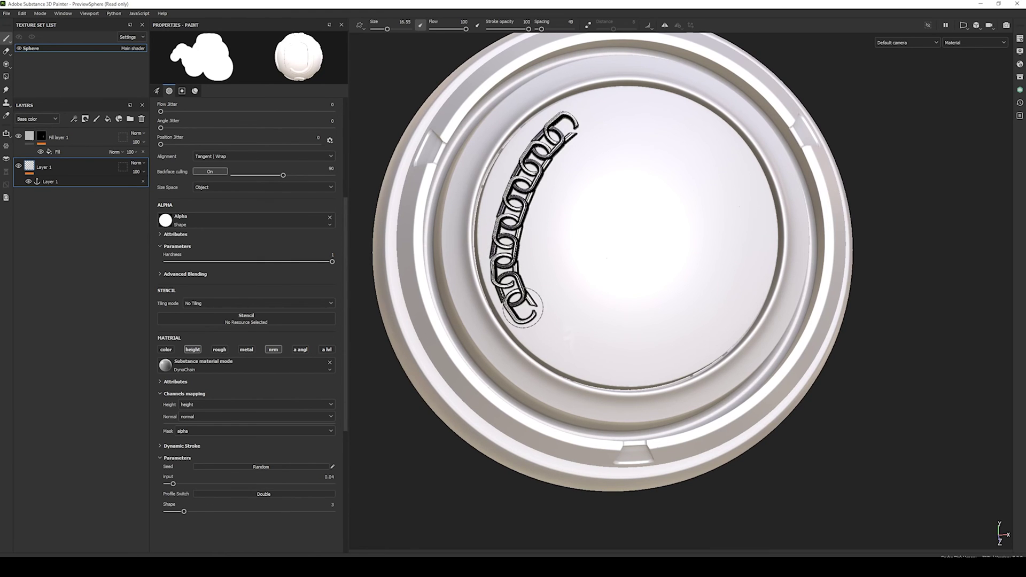
left_click_drag(184, 511, 176, 512)
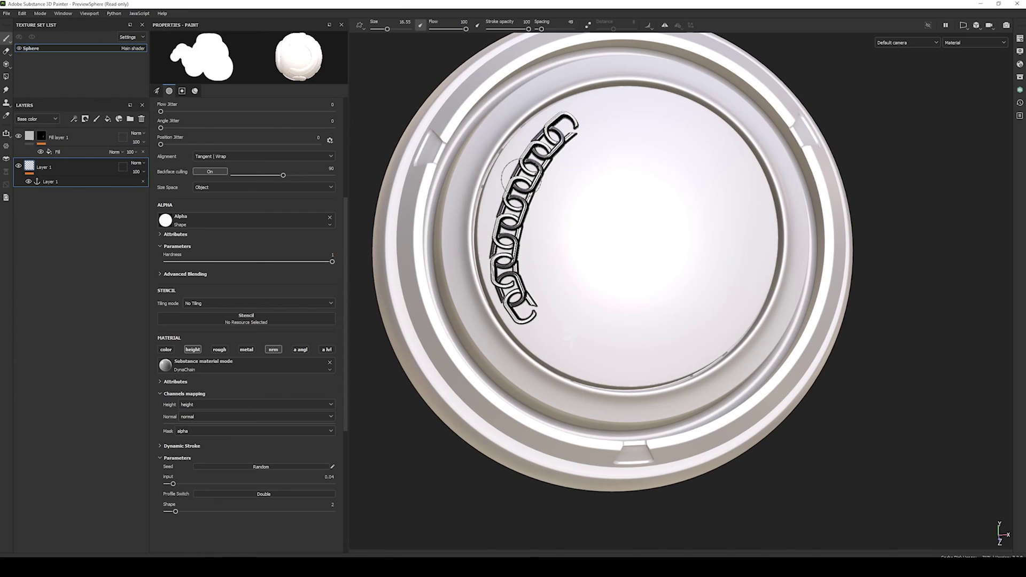
mouse_move(622, 118)
left_mouse_down()
mouse_move(591, 299)
mouse_move(599, 314)
left_mouse_up()
scroll(598, 314, "up", 4)
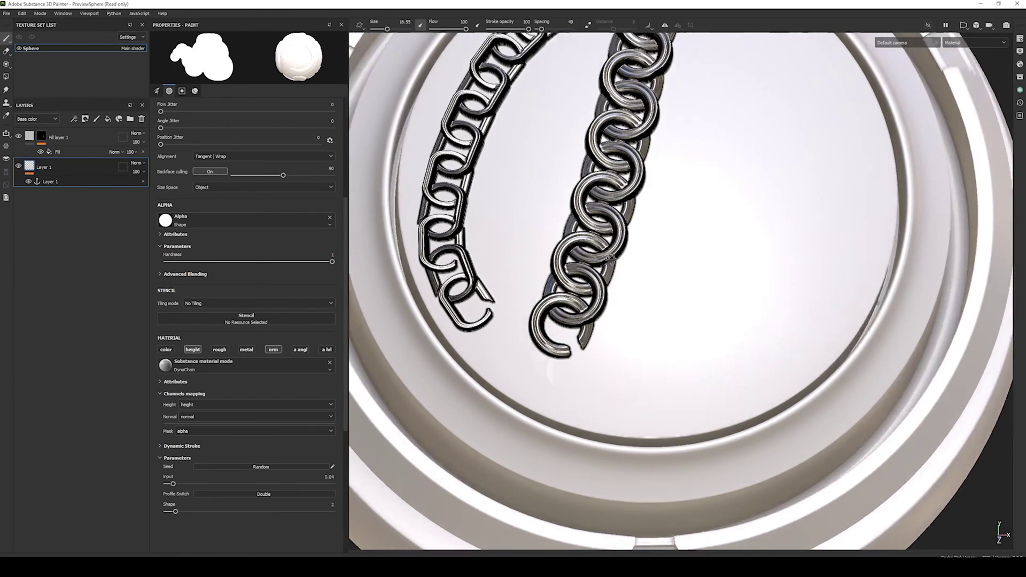